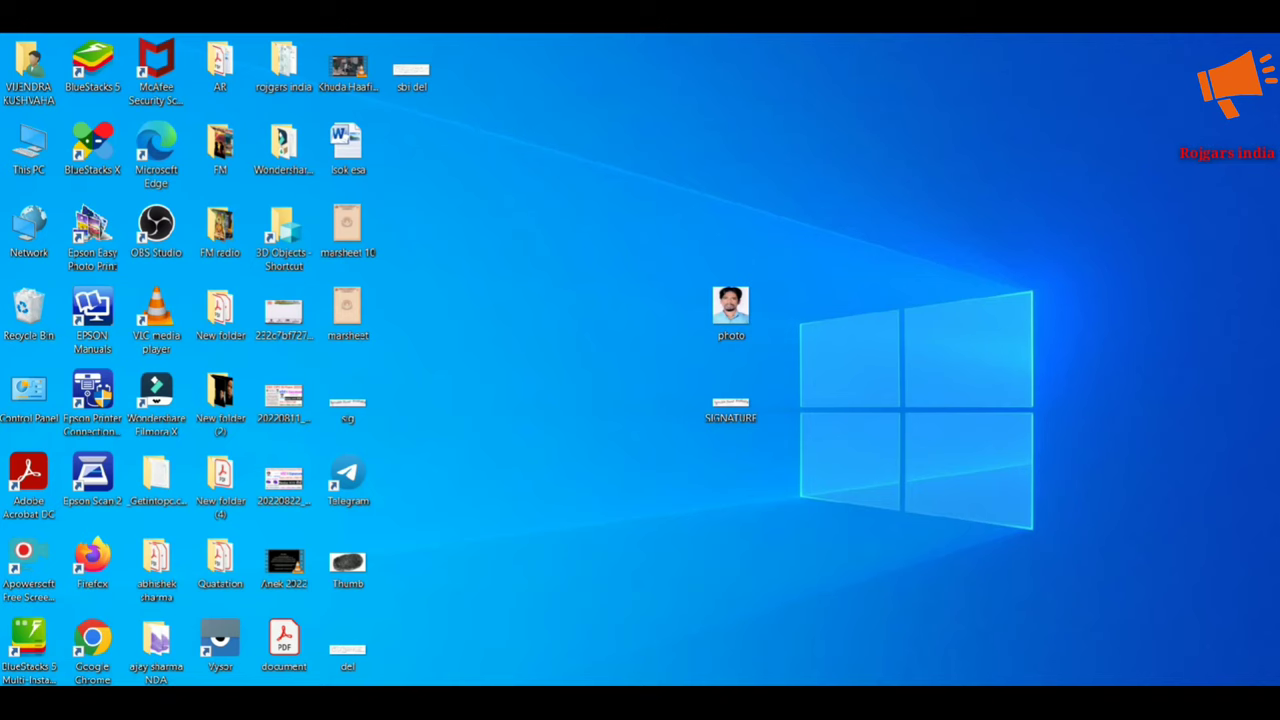
Switch to the CGLE 2022 notice PDF in Chrome and examine the samples of unacceptable photographs on page 51
mouse_move(513, 698)
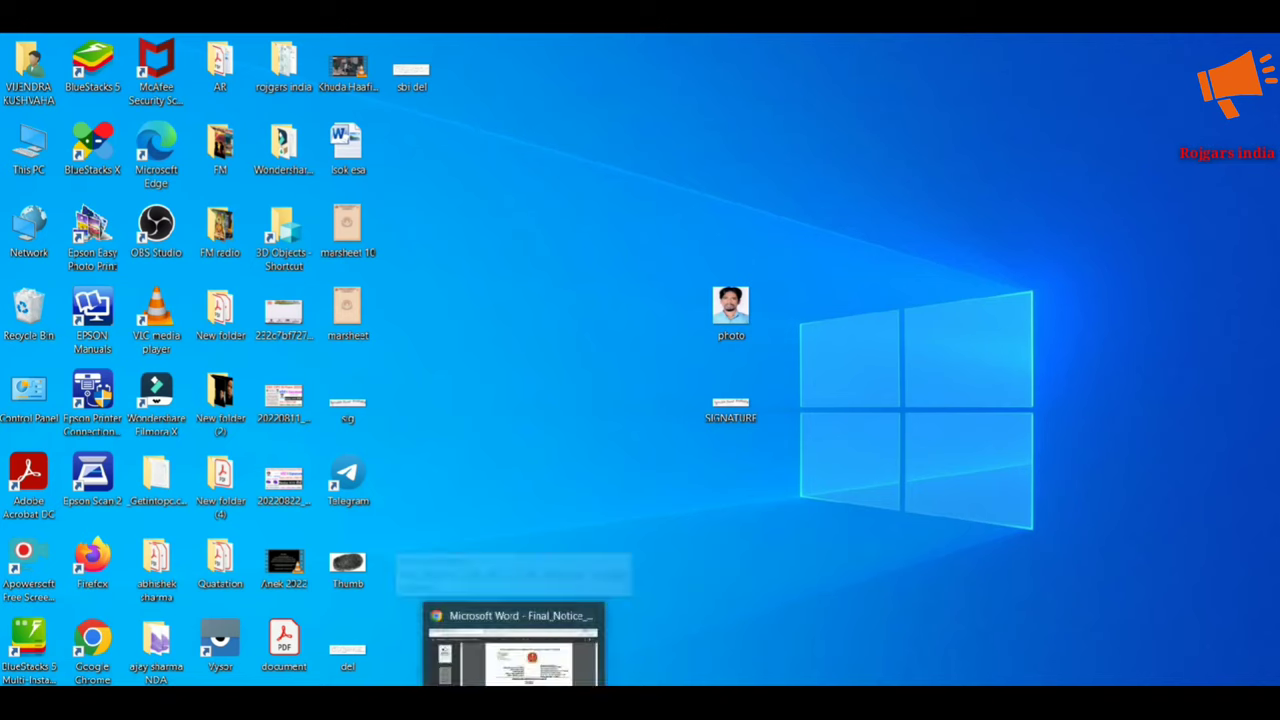
left_click(545, 675)
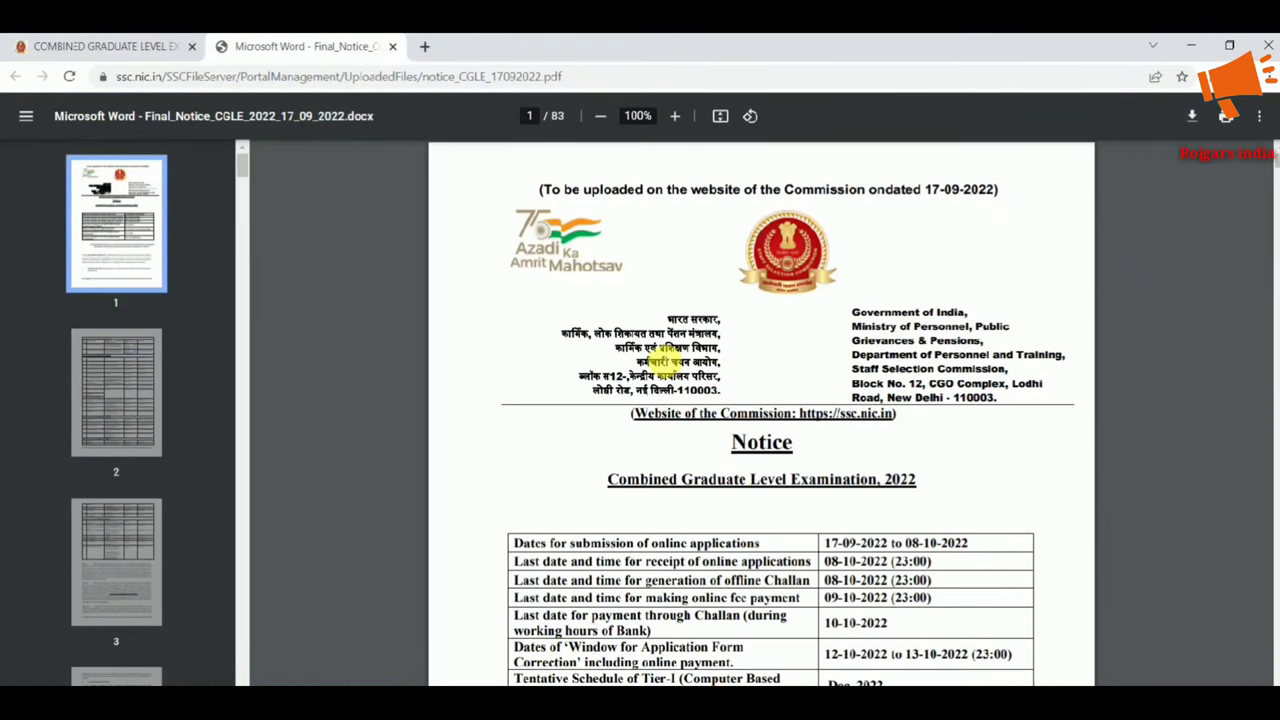
left_click_drag(1268, 178, 1249, 497)
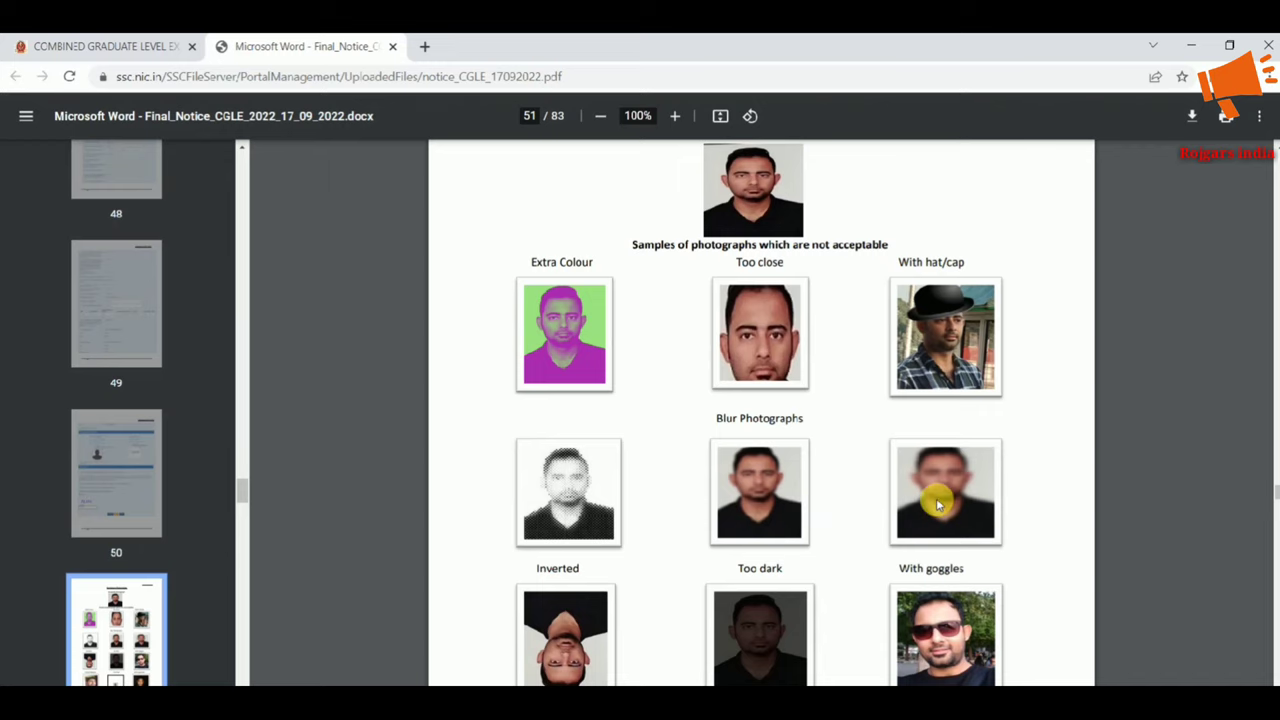
scroll(938, 505, "down", 1)
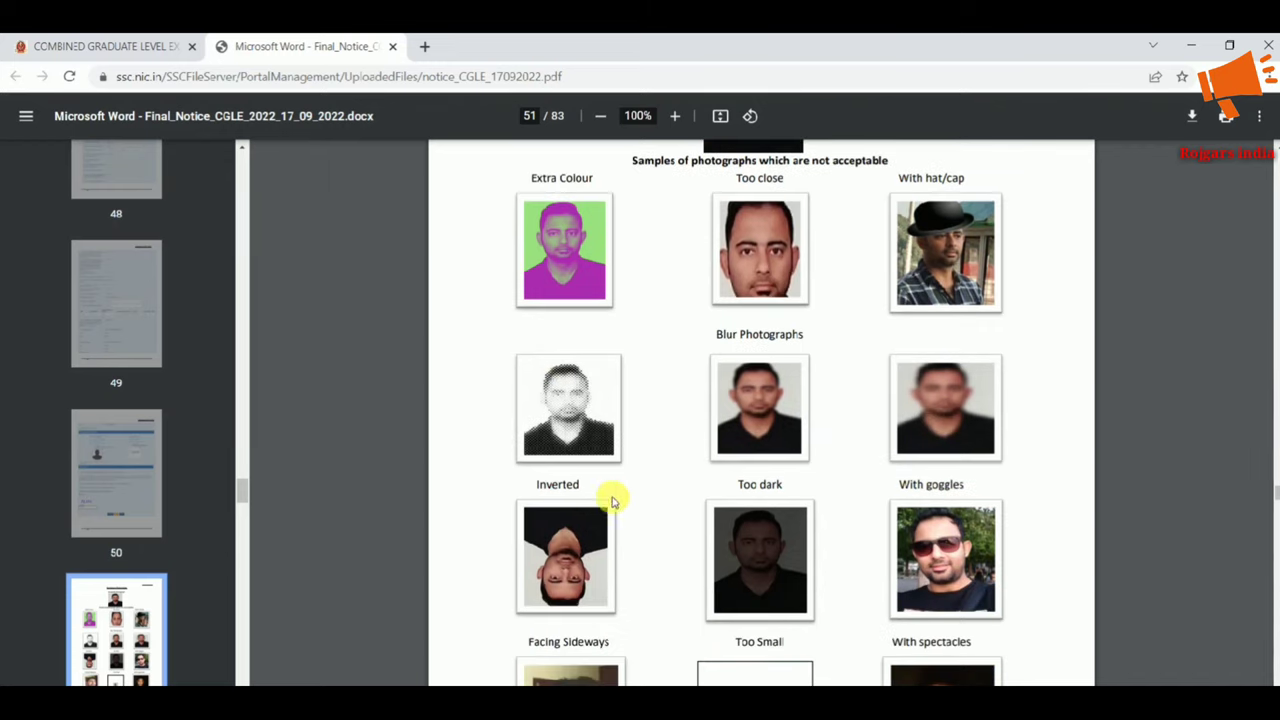
scroll(609, 516, "down", 1)
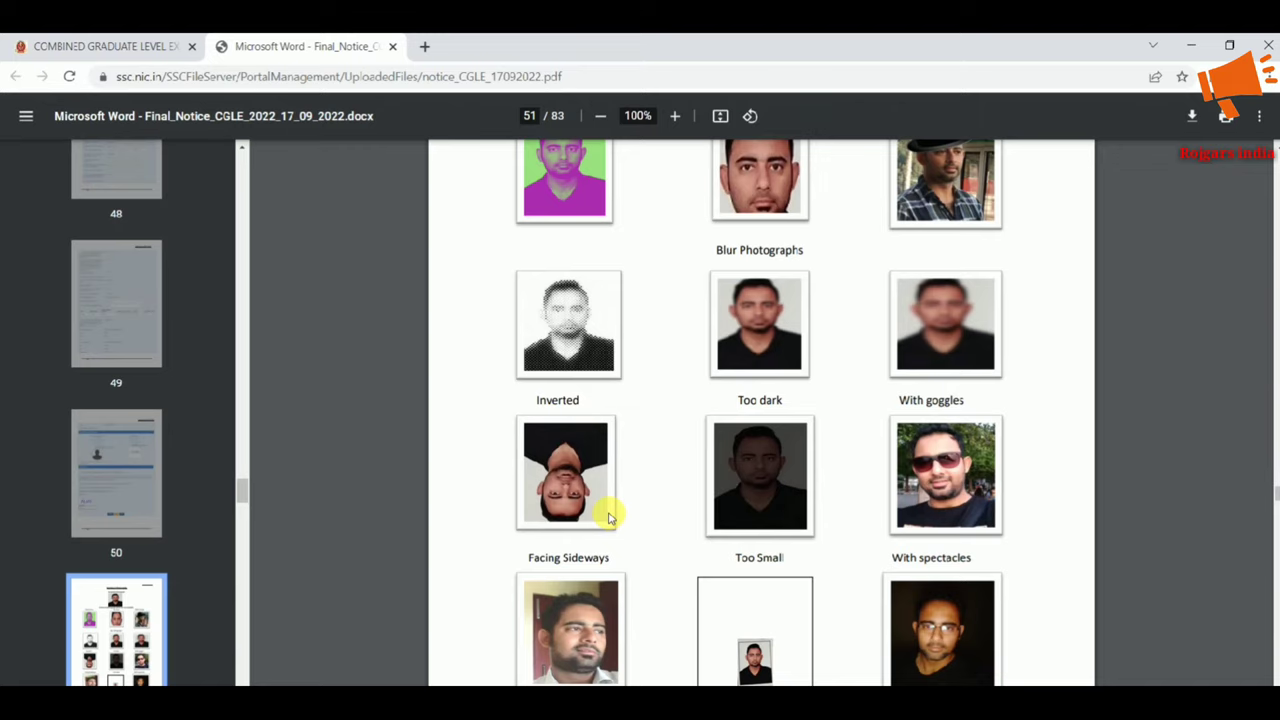
scroll(748, 448, "down", 1)
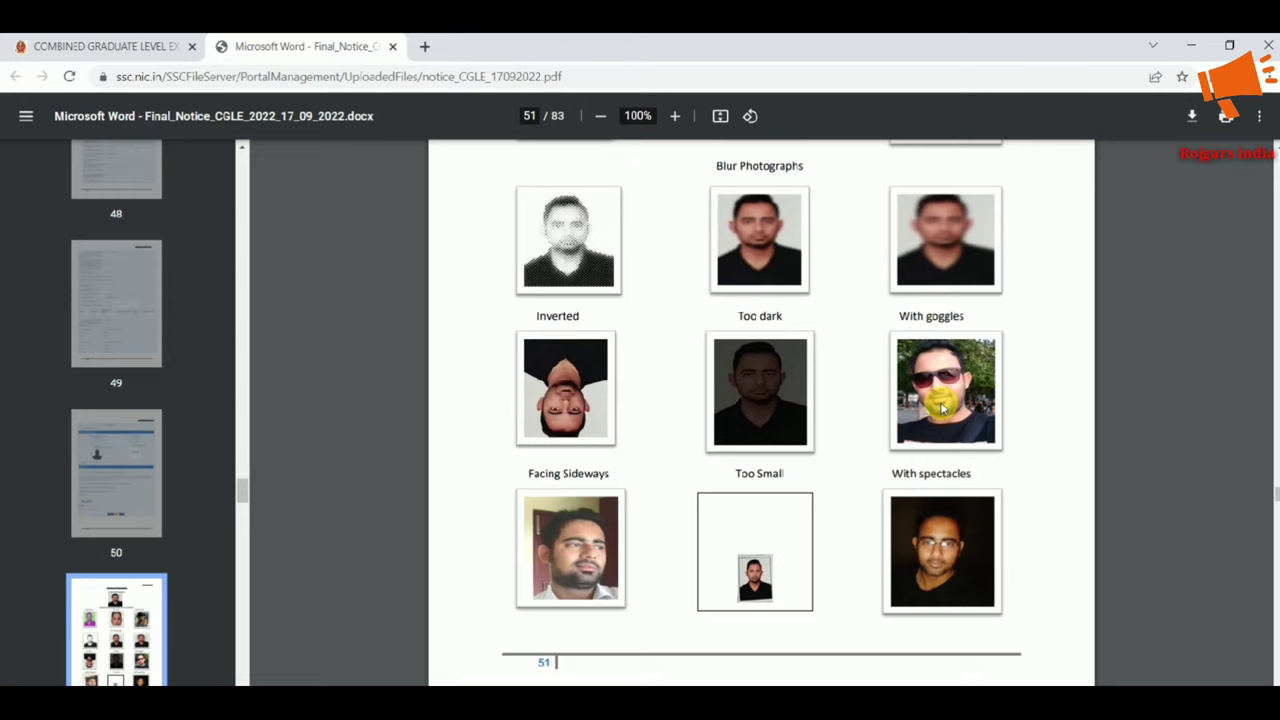
scroll(548, 545, "down", 1)
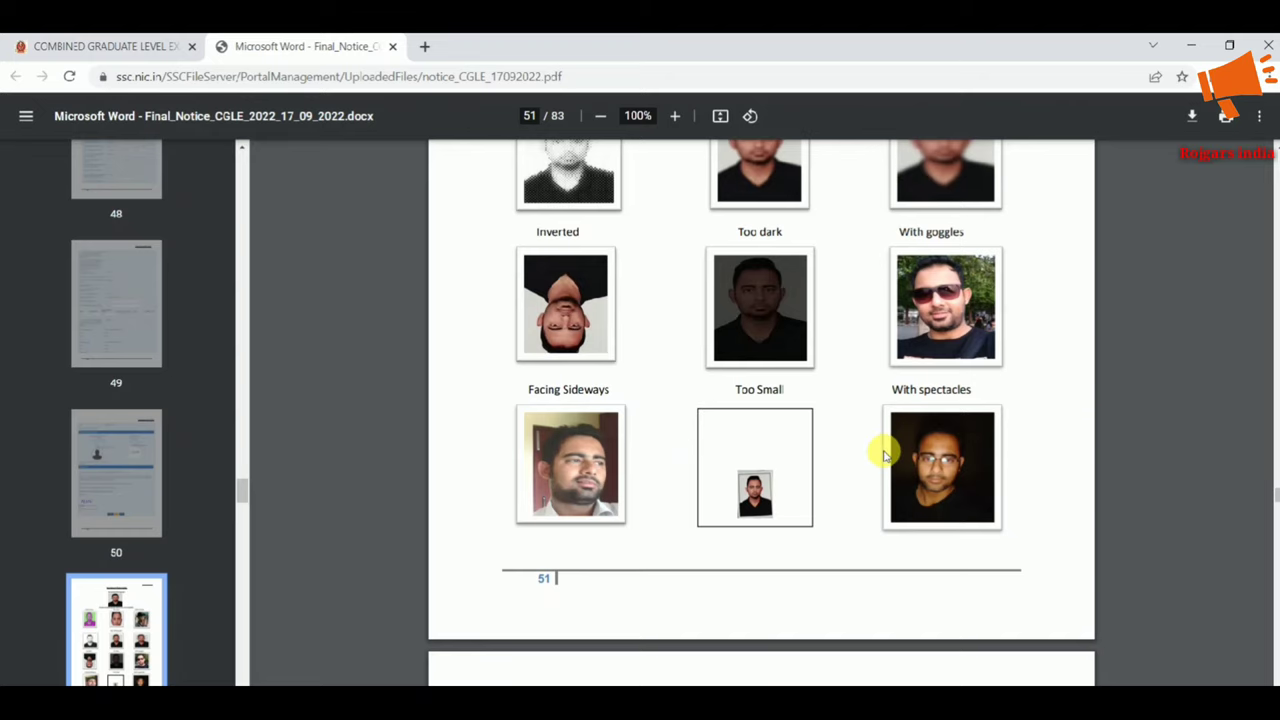
scroll(884, 456, "up", 1)
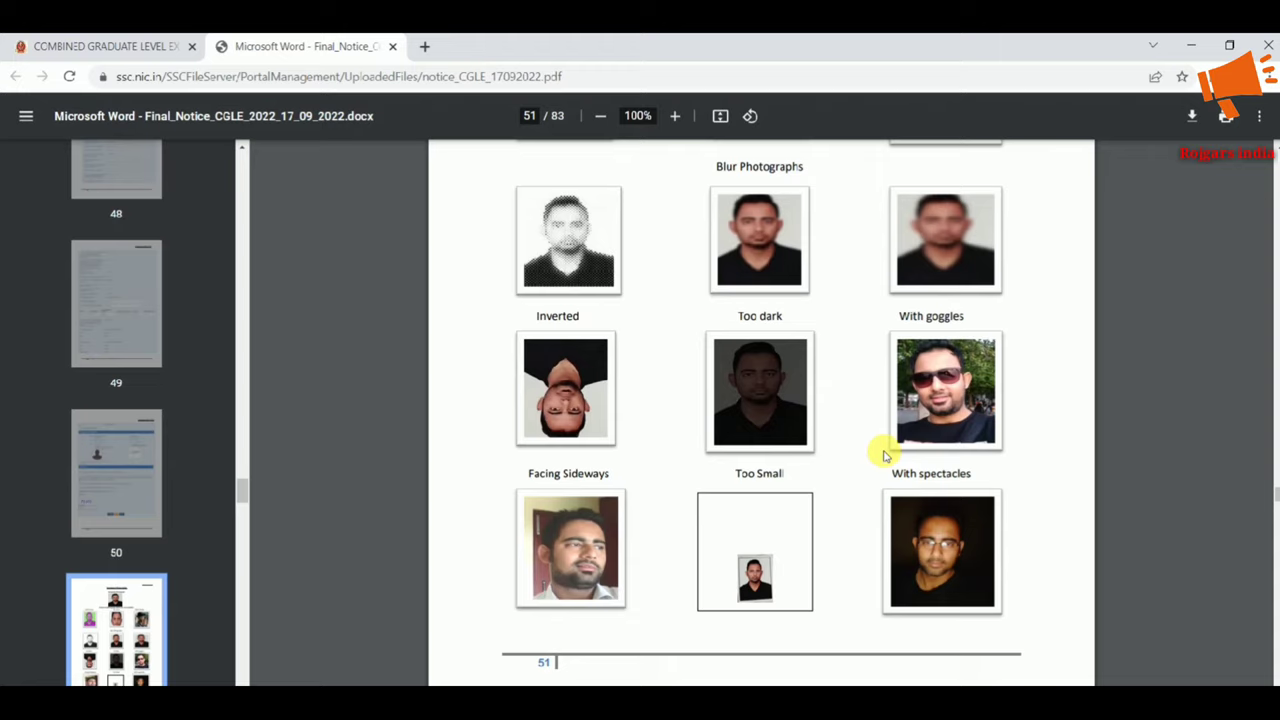
Review the application form's photograph and signature upload requirements, and check the desktop photo's file size in its properties
left_click(150, 47)
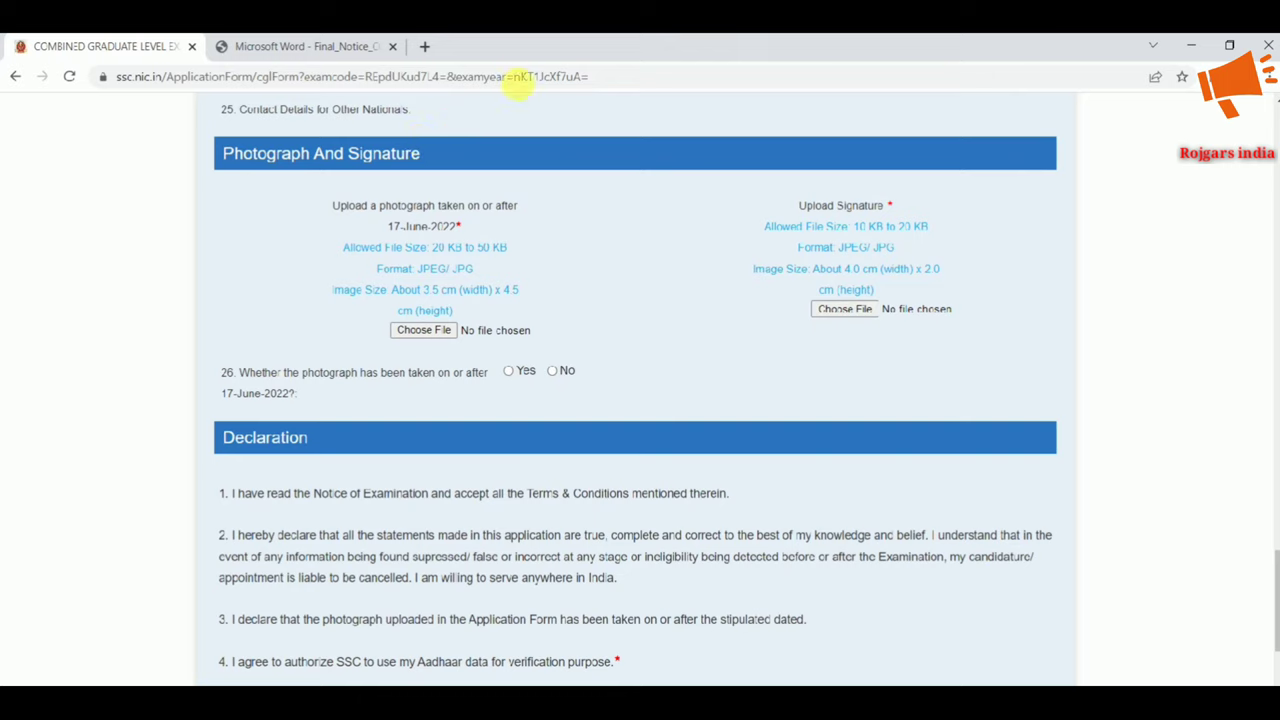
left_click(1189, 45)
left_click(733, 329)
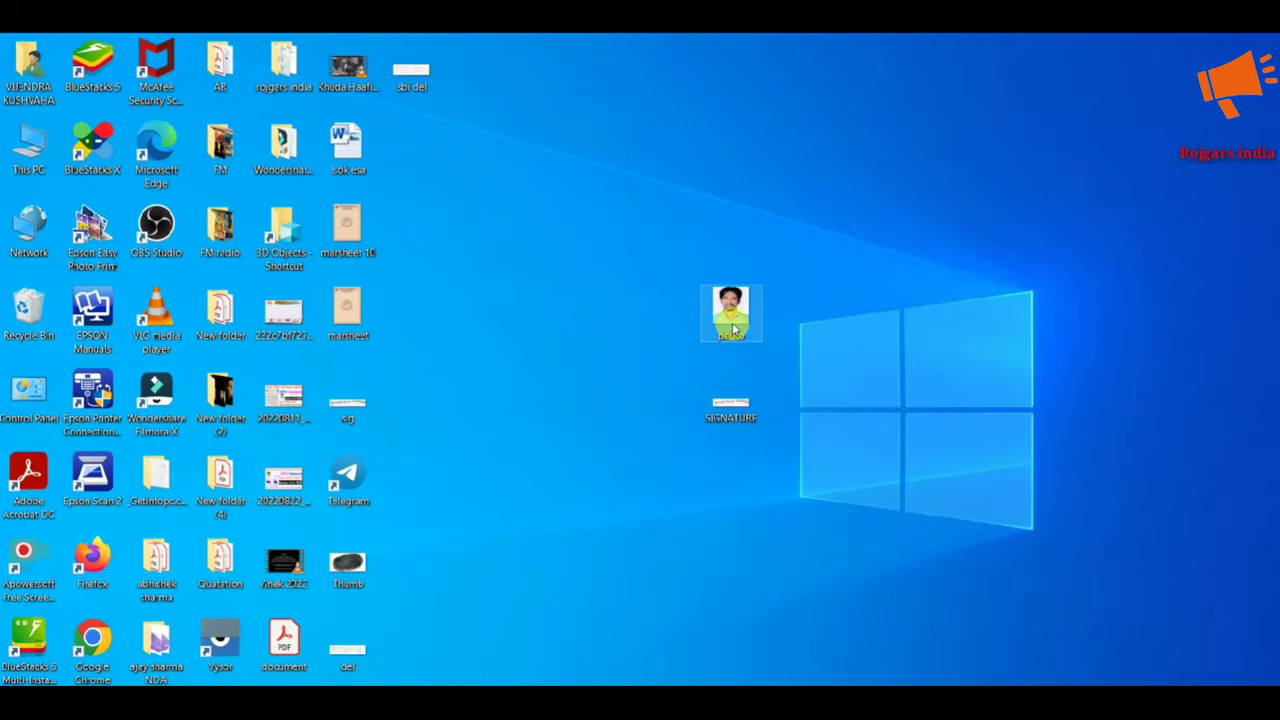
left_click(745, 322)
right_click(735, 326)
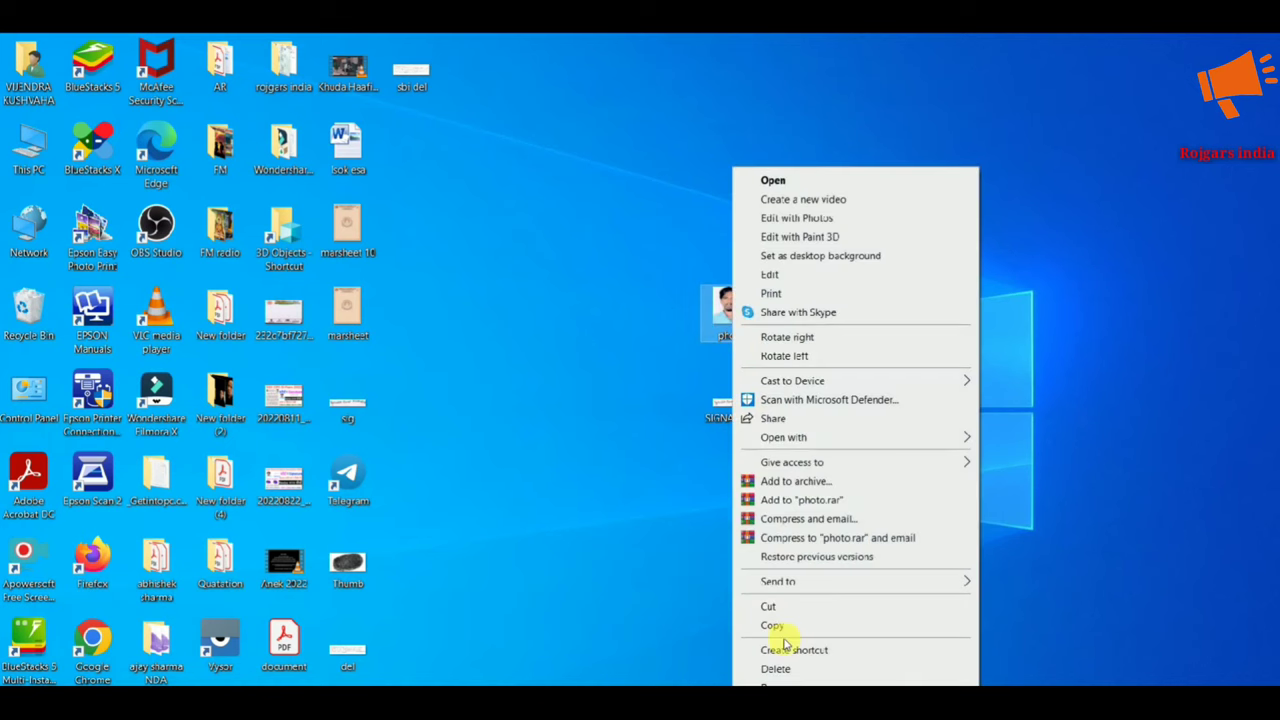
left_click(790, 706)
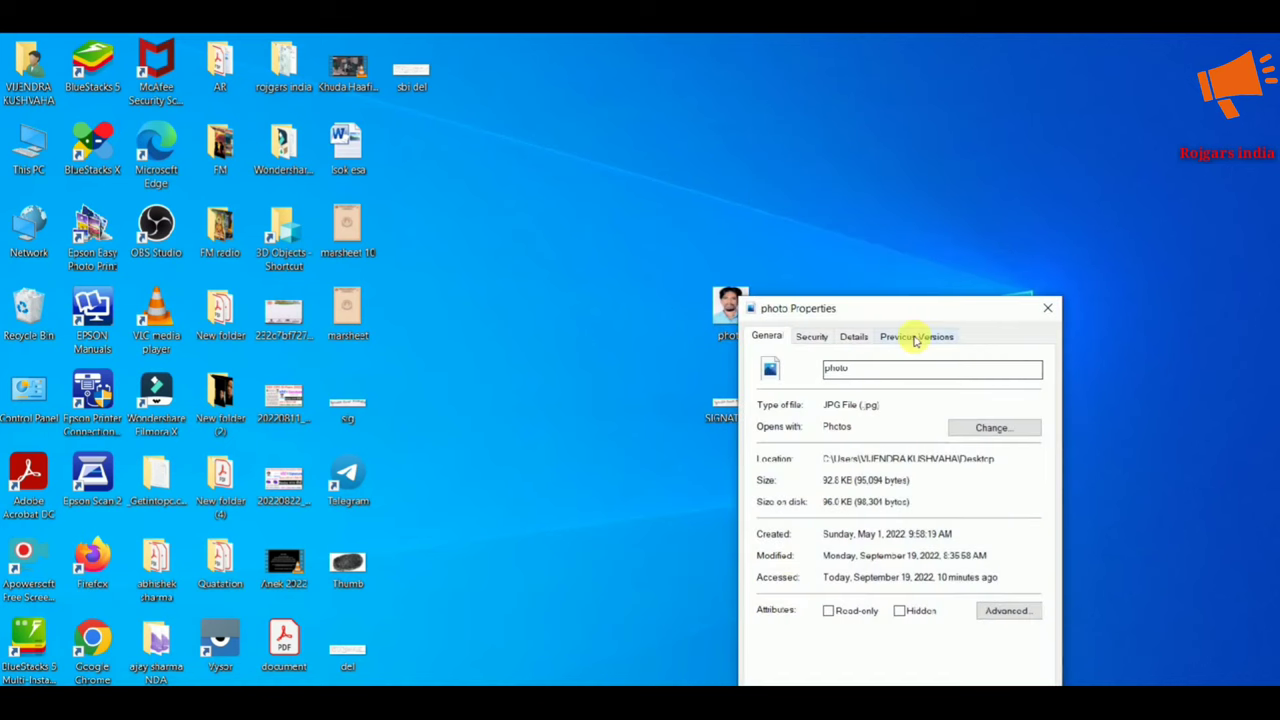
left_click_drag(924, 303, 958, 178)
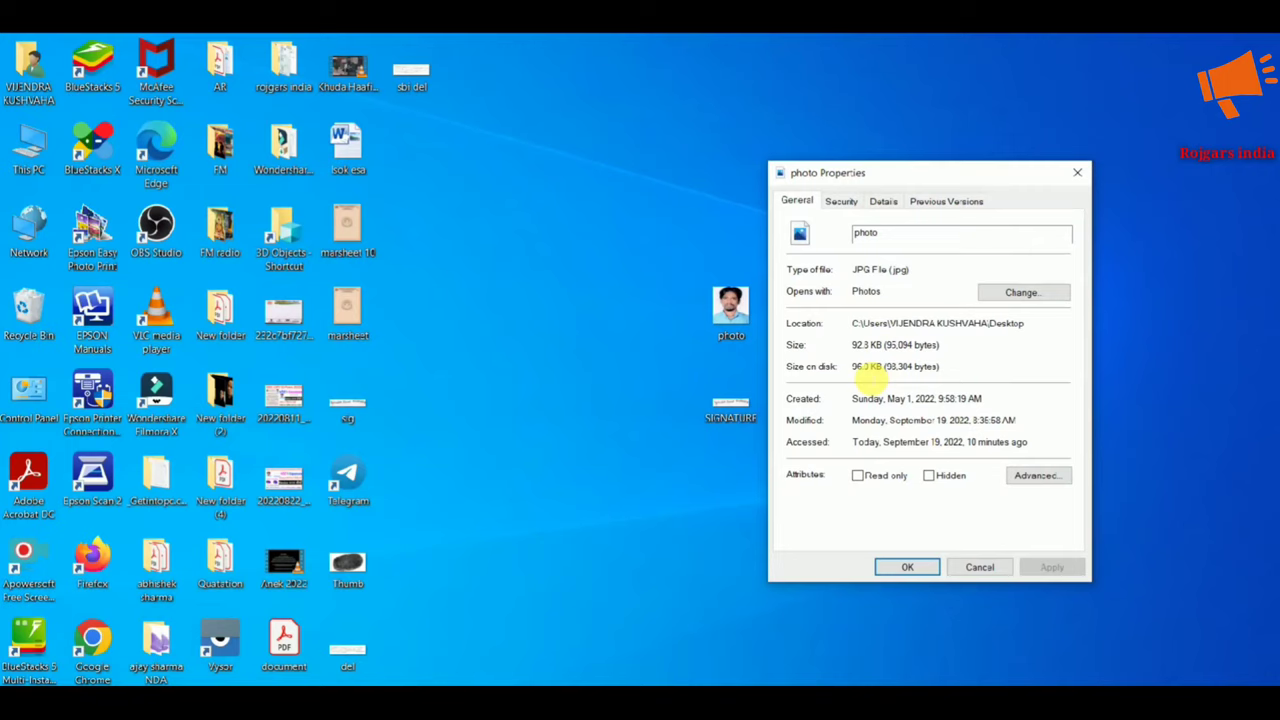
left_click(998, 564)
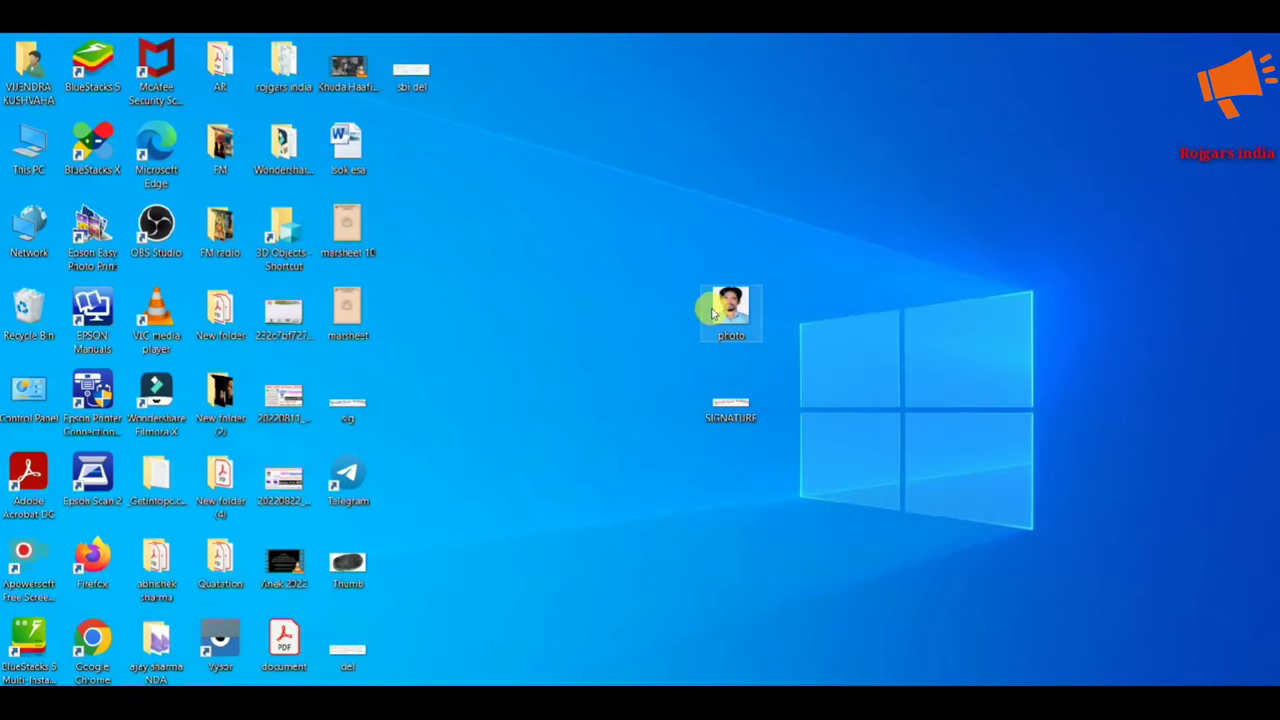
Recheck the photograph requirements in the application form and open the desktop photo file in Paint
right_click(712, 310)
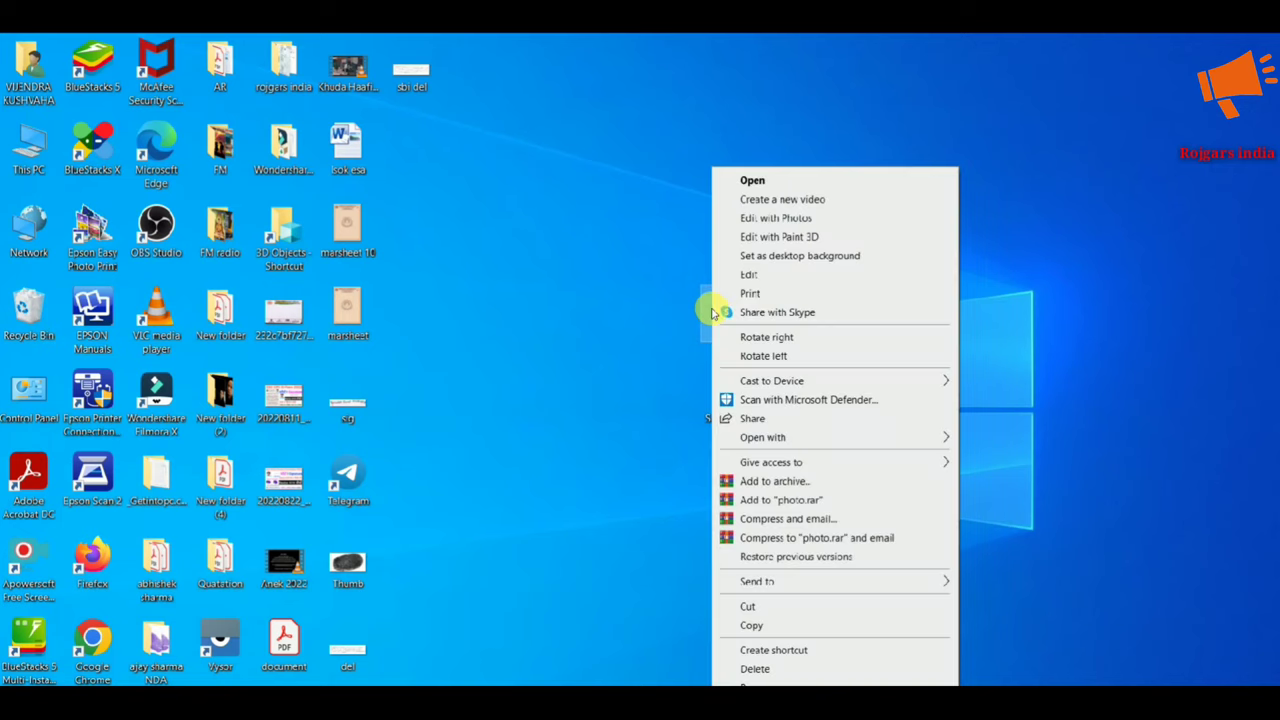
left_click(649, 458)
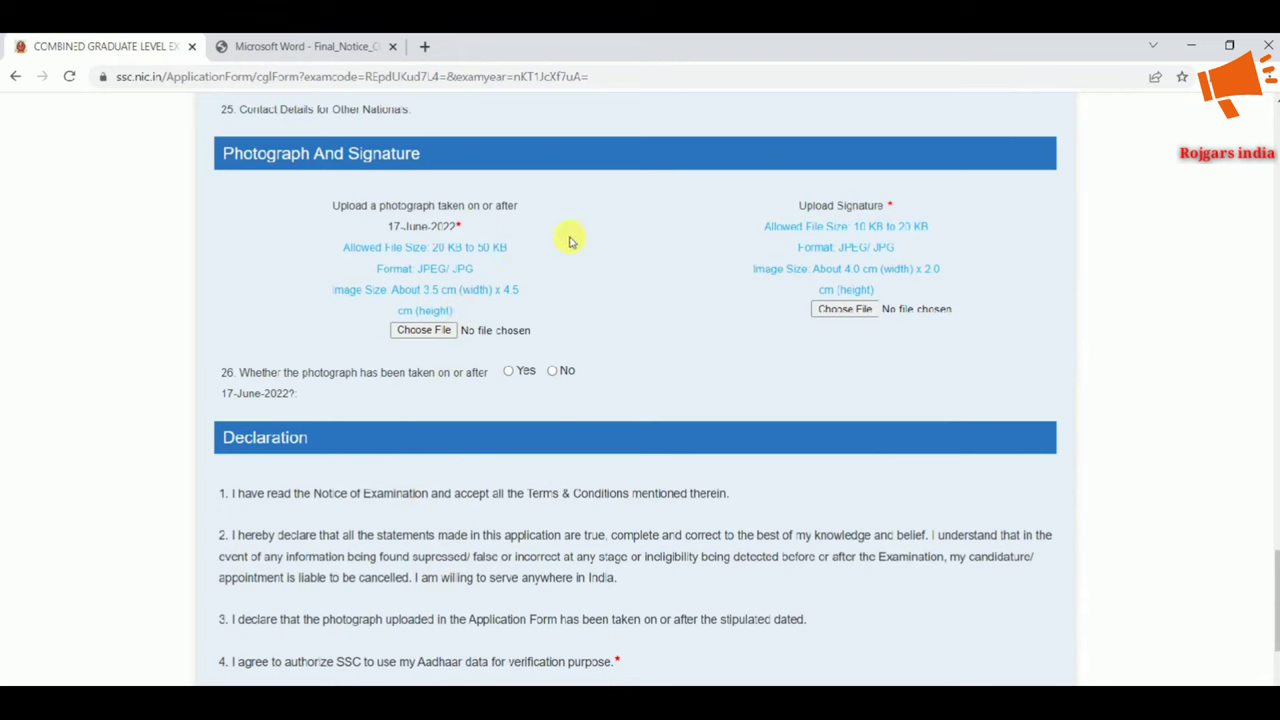
left_click(1191, 46)
left_click(731, 314)
right_click(731, 314)
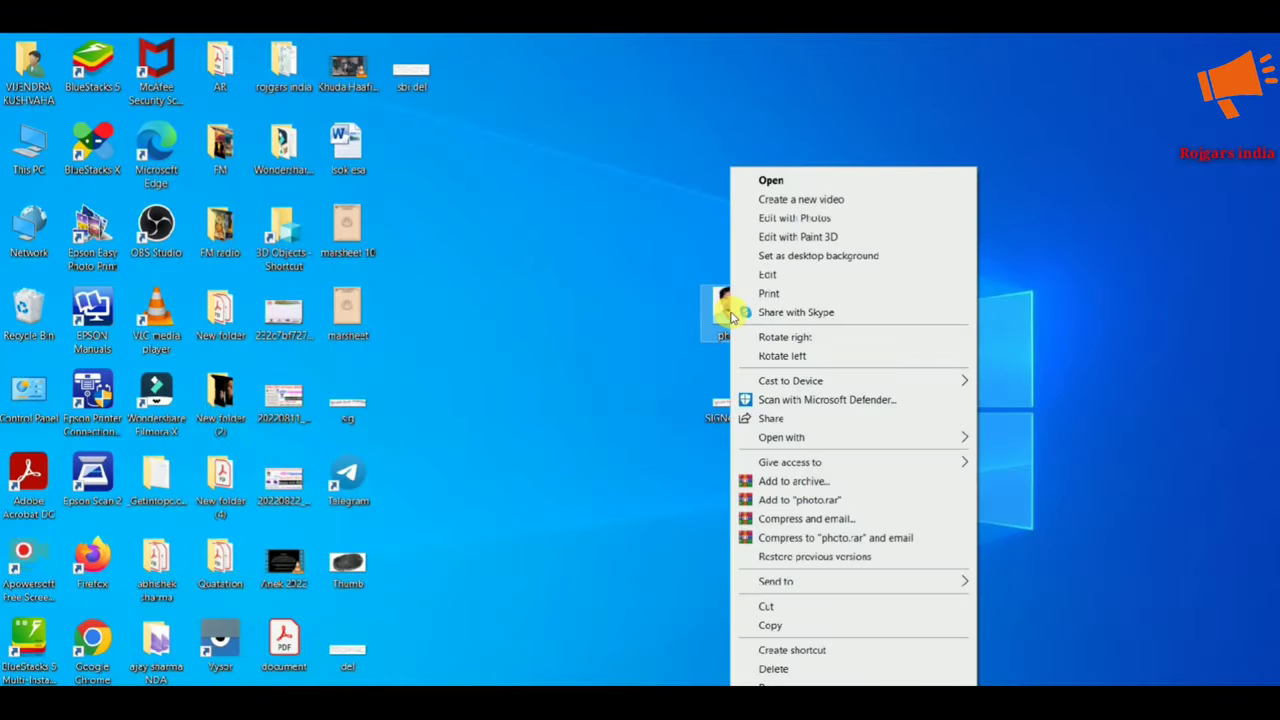
mouse_move(909, 437)
left_click(998, 478)
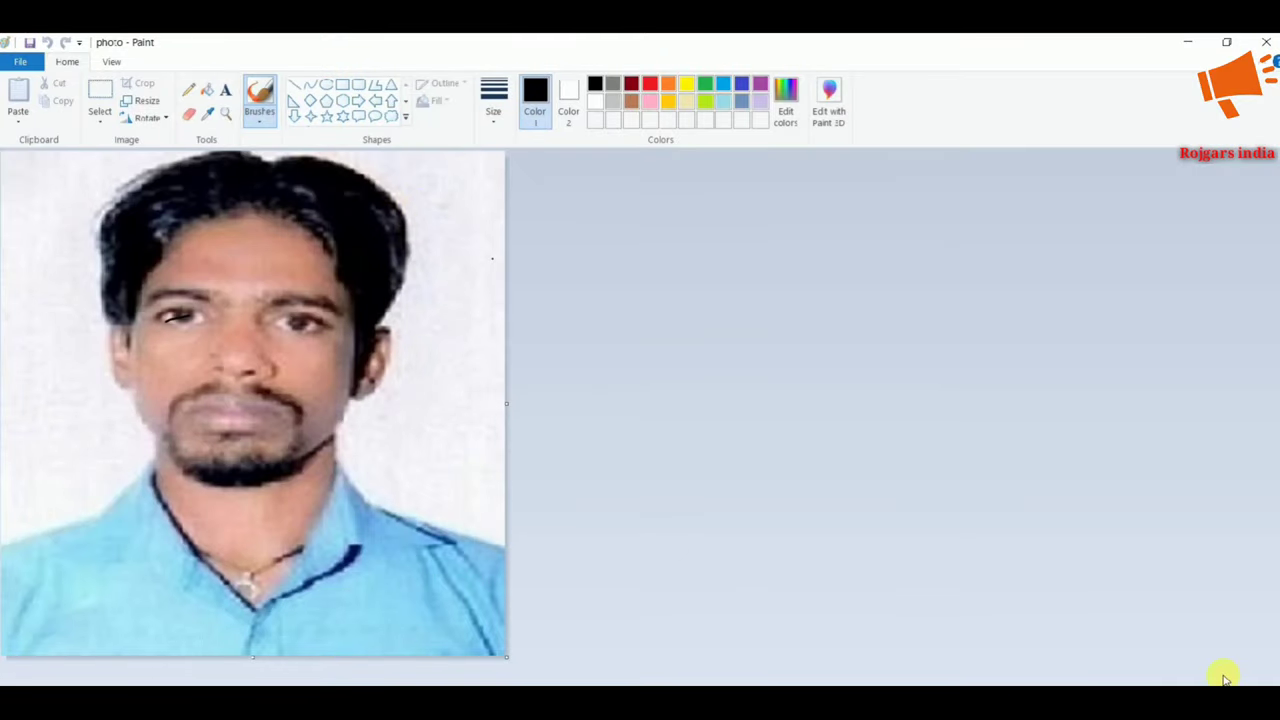
Crop the photo to a rectangular selection just inside its edges
scroll(42, 243, "down", 1)
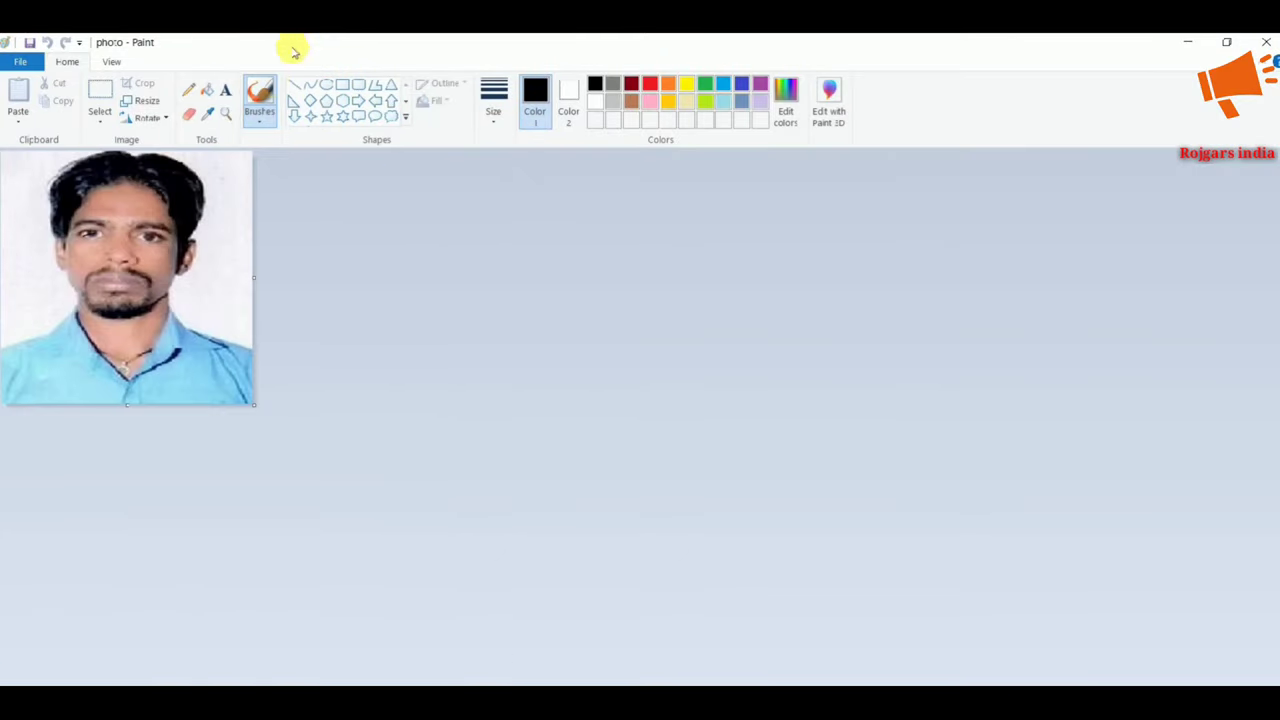
left_click(100, 92)
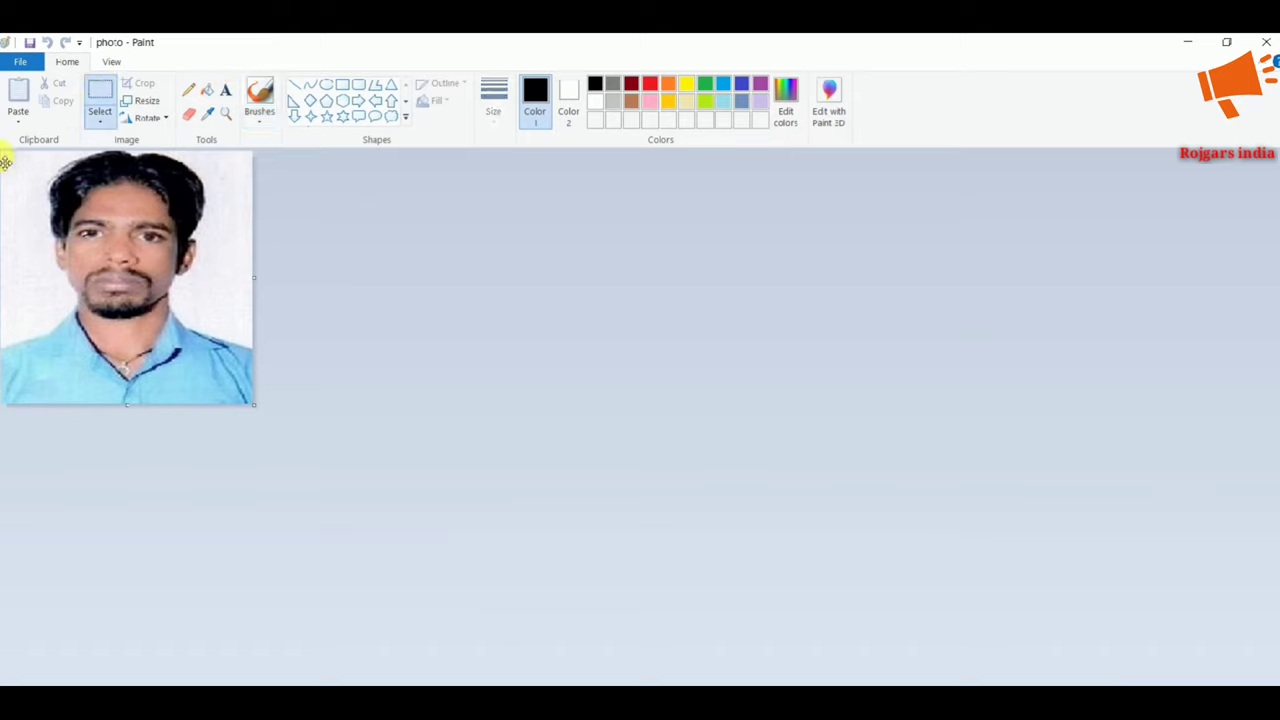
left_click_drag(8, 158, 250, 398)
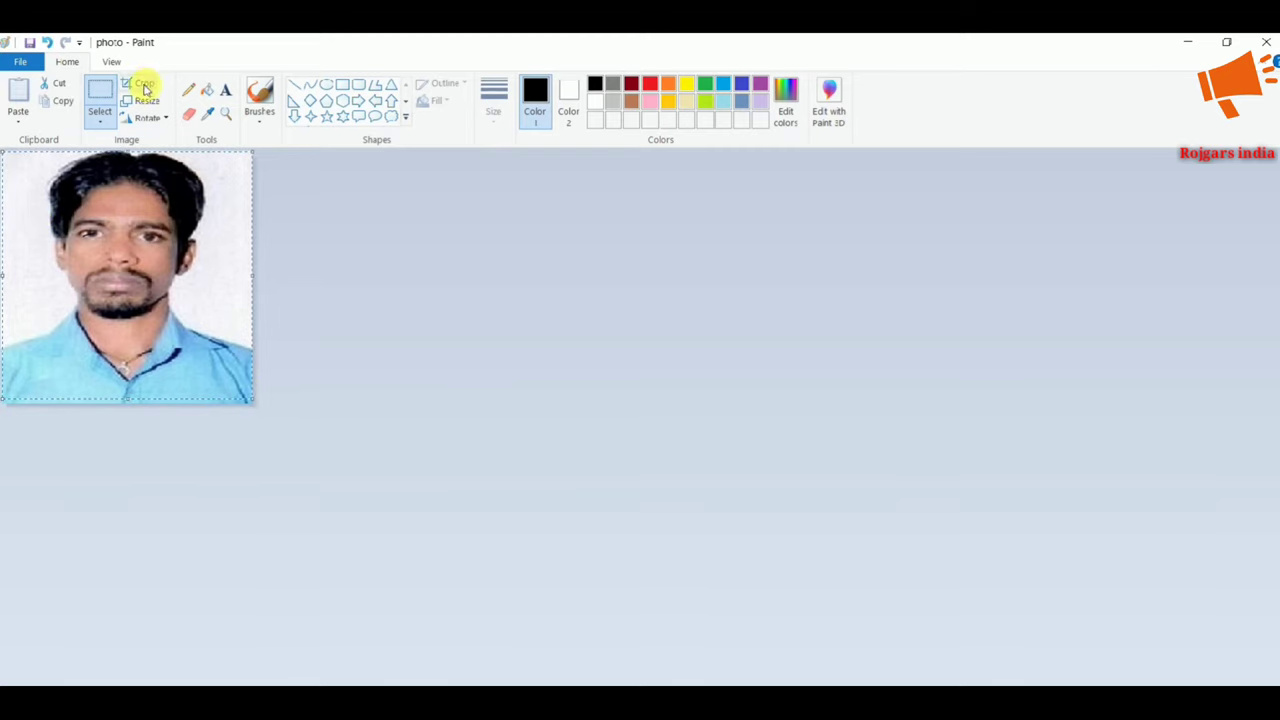
left_click(145, 88)
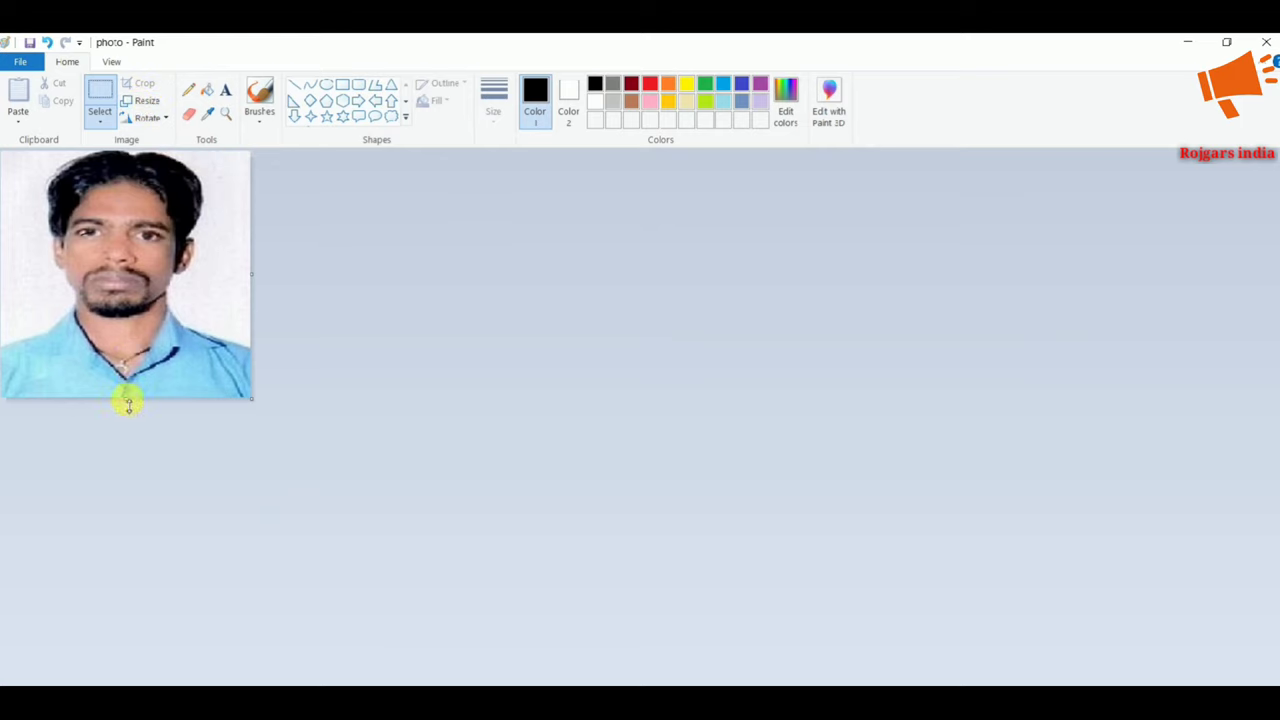
Extend the canvas with a white strip below the photo and begin the date-of-birth label there in bold 24-point Calibri
left_click_drag(125, 401, 125, 448)
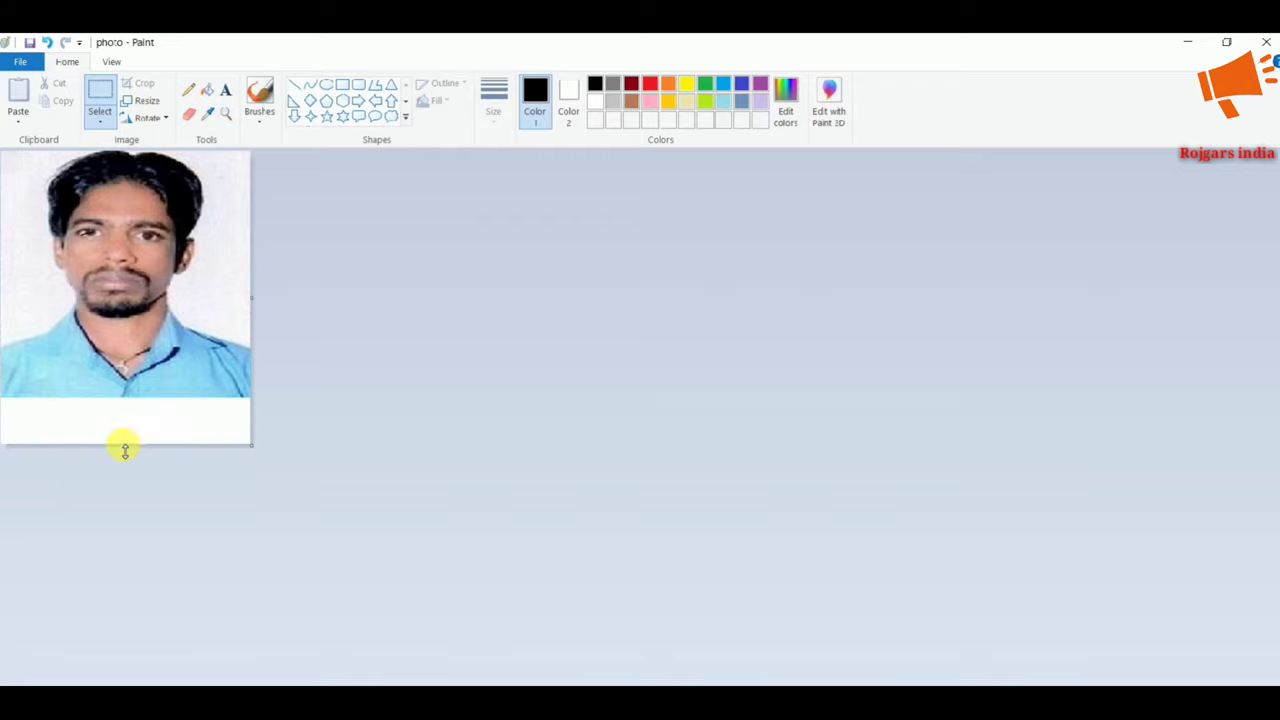
left_click(226, 91)
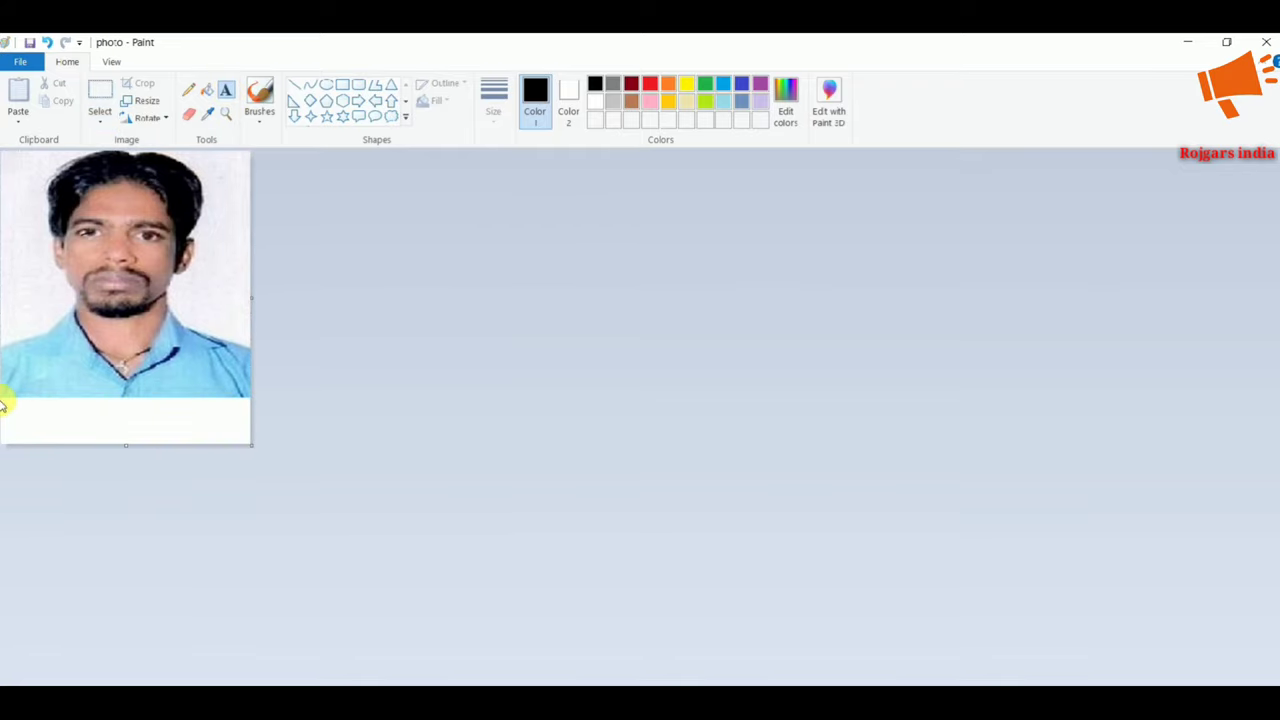
left_click_drag(3, 402, 240, 442)
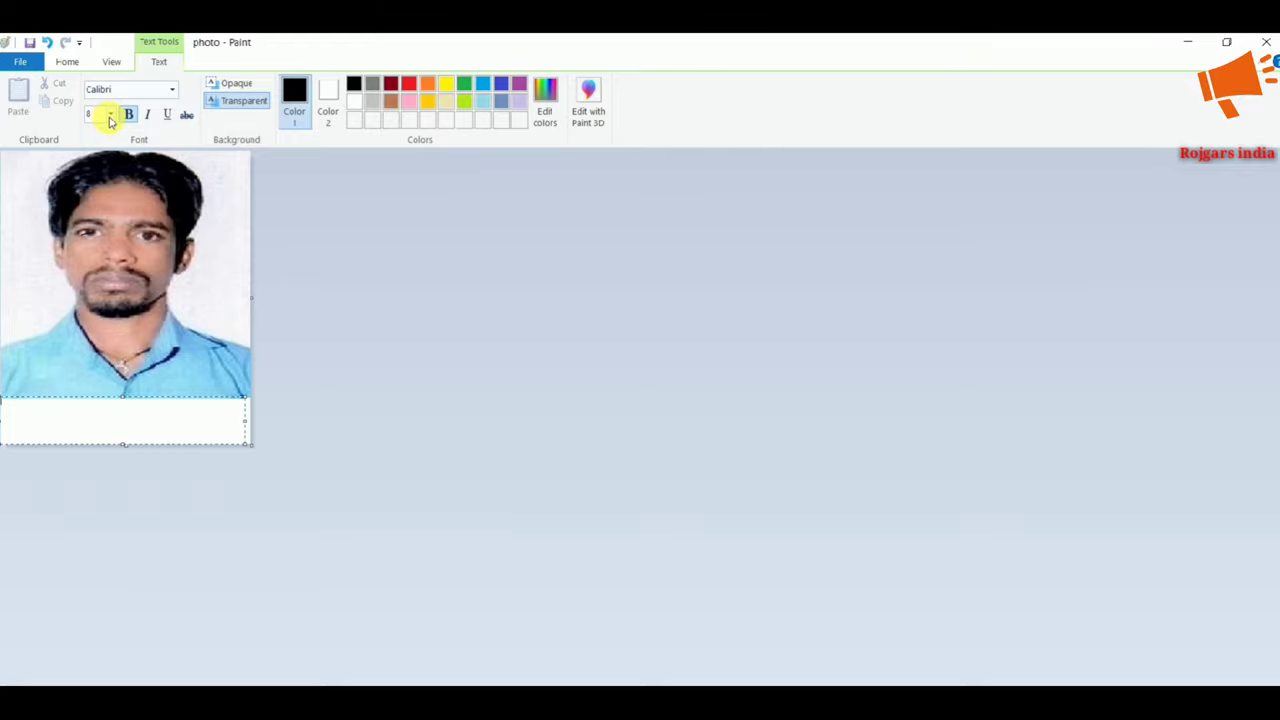
left_click(111, 116)
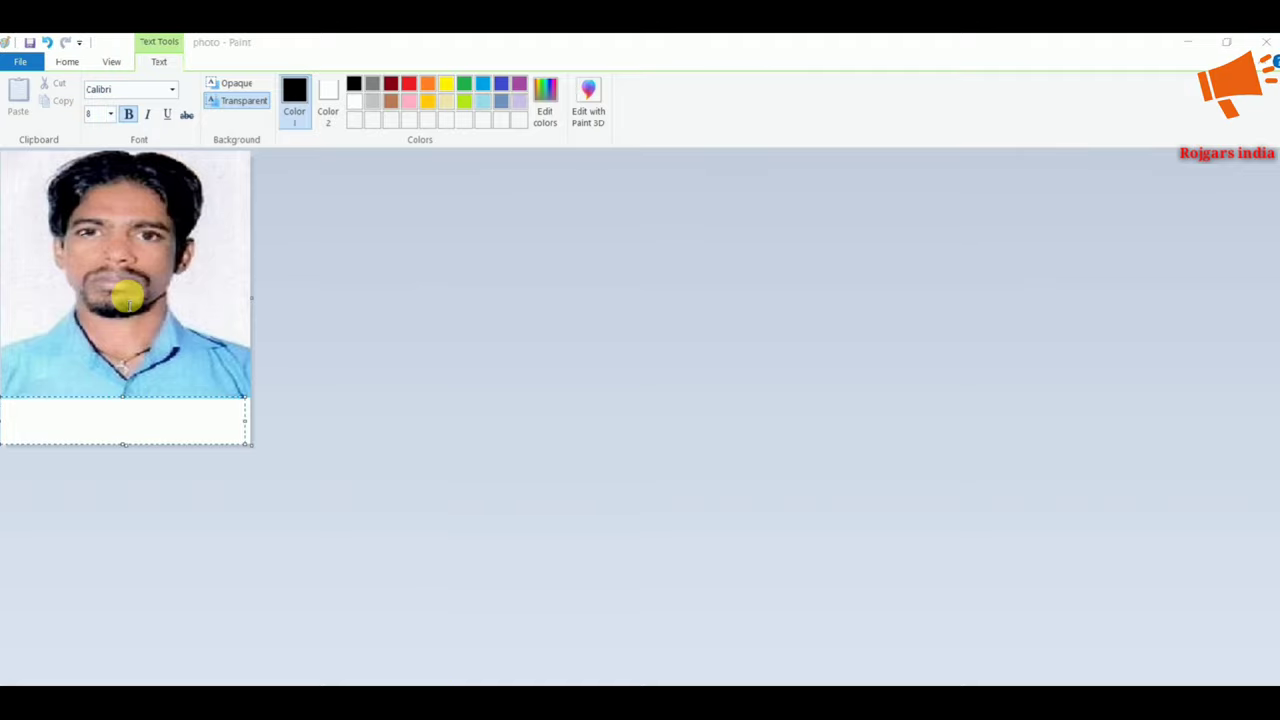
left_click(111, 116)
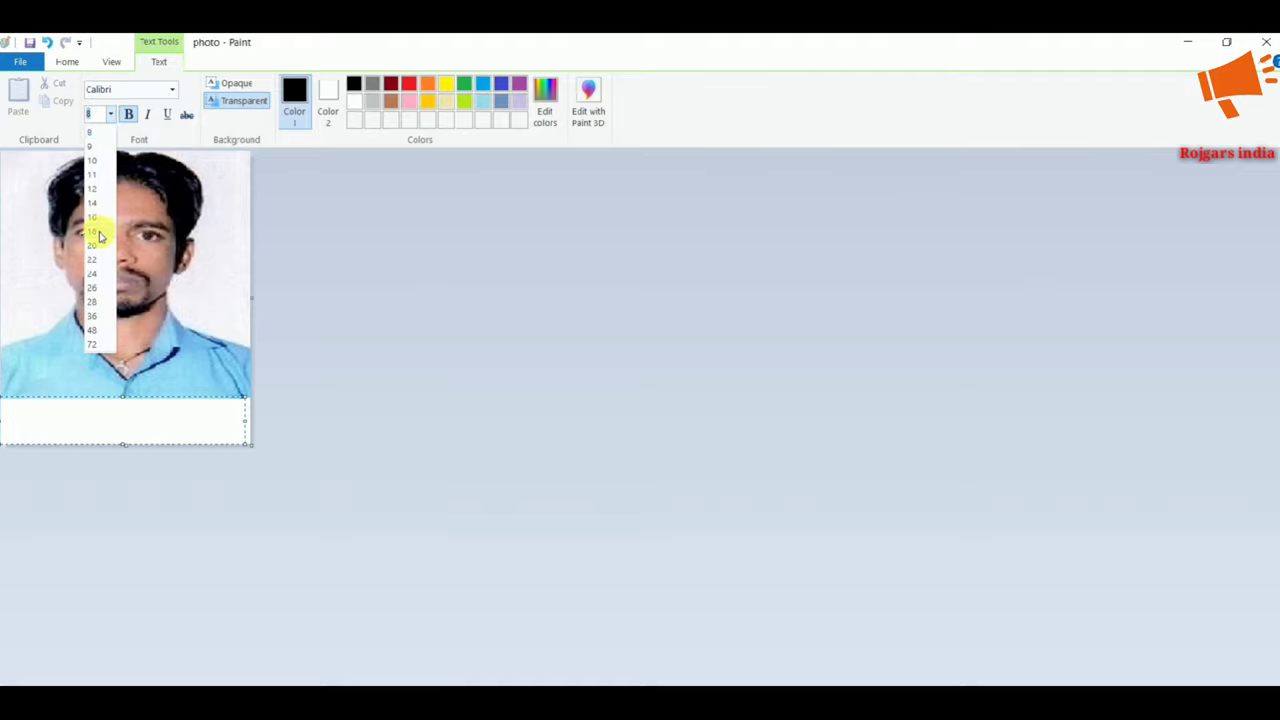
left_click(93, 274)
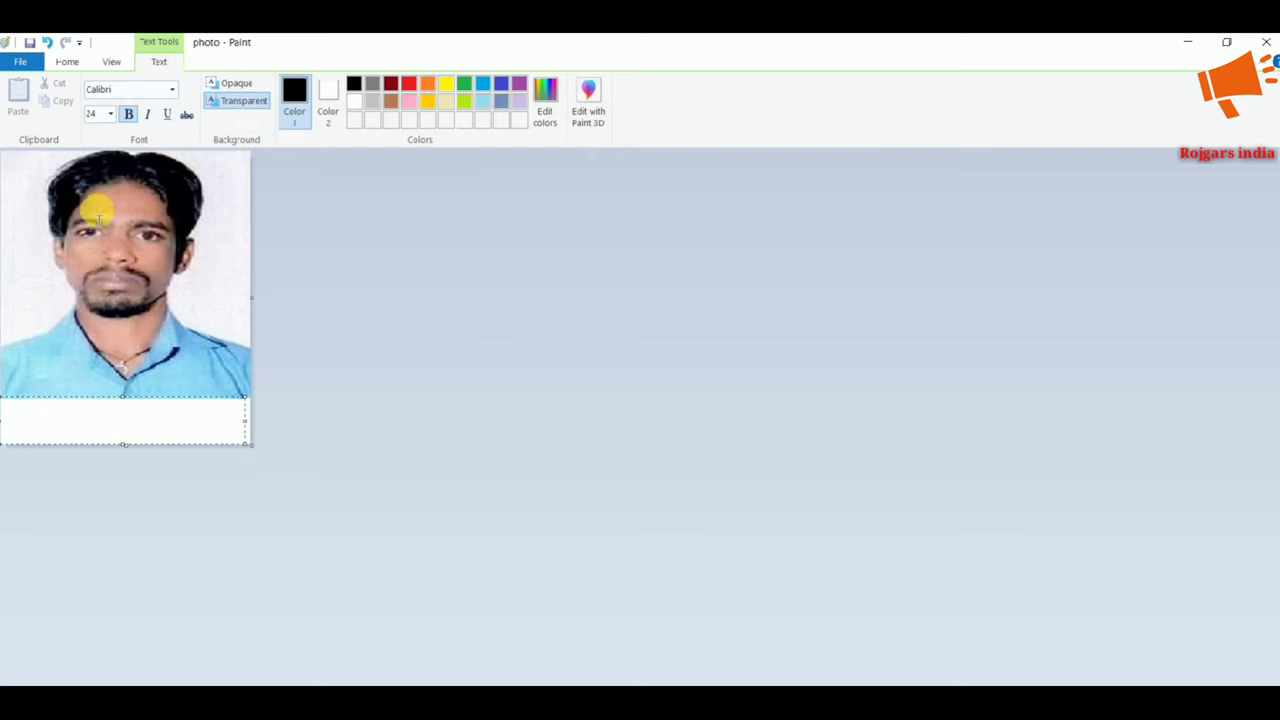
type("DO")
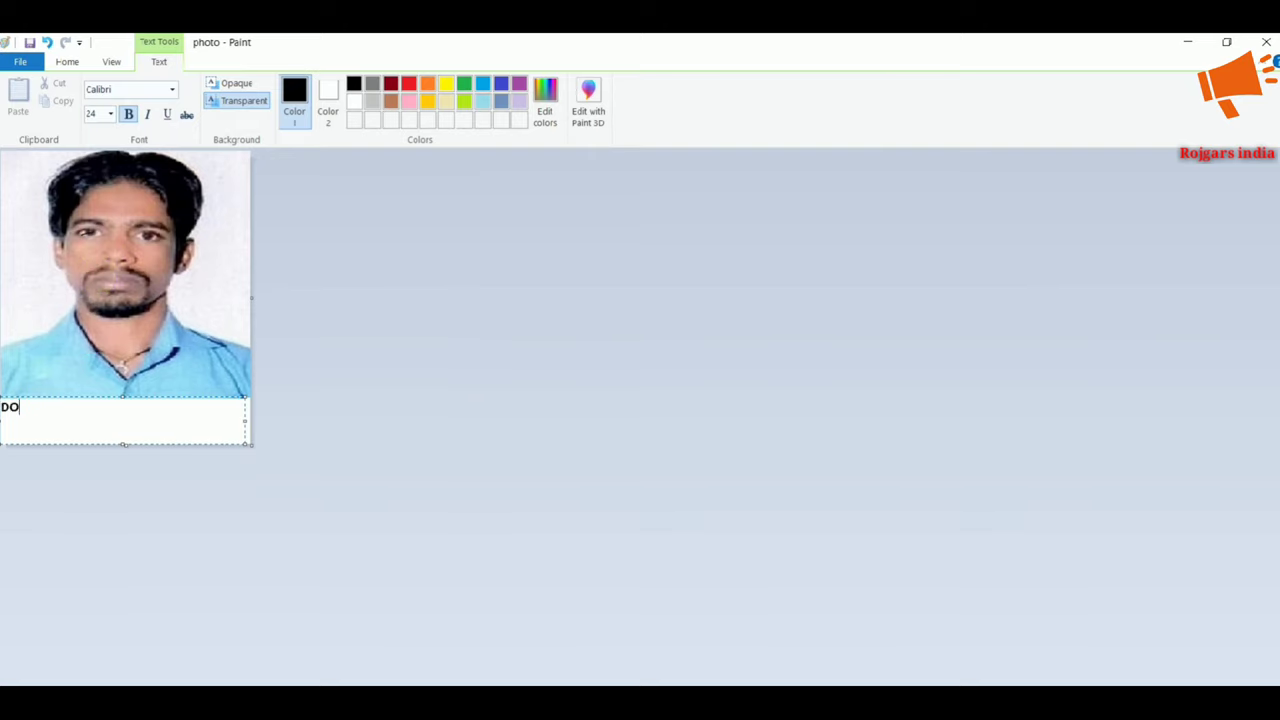
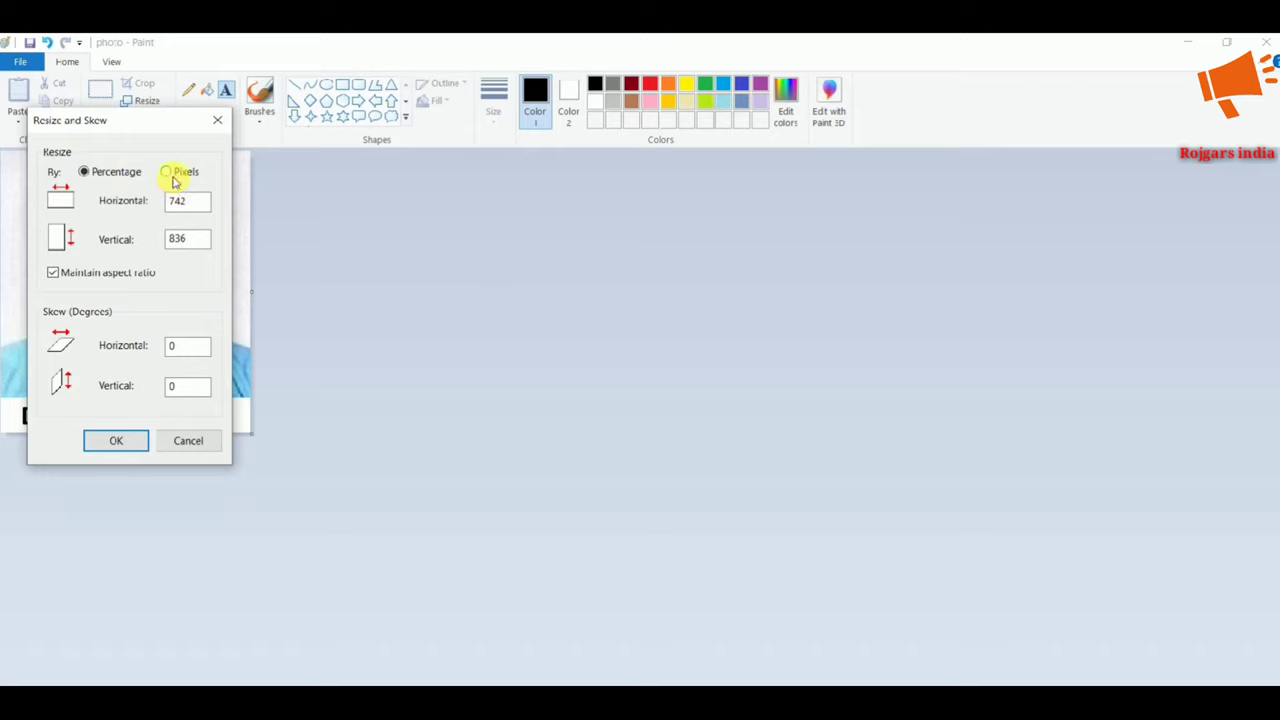
Reduce the image's horizontal and vertical size with the aspect ratio maintained, and save the photo
left_click_drag(197, 200, 161, 211)
type("6")
left_click(126, 438)
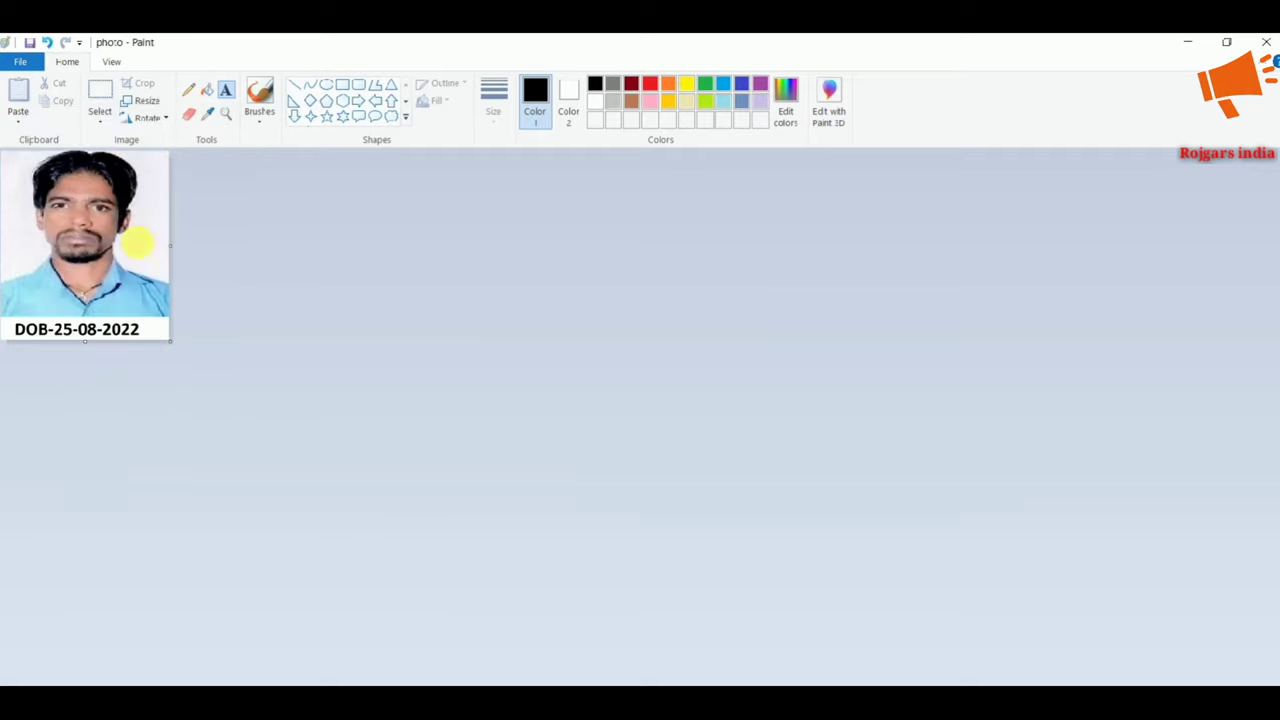
left_click(31, 44)
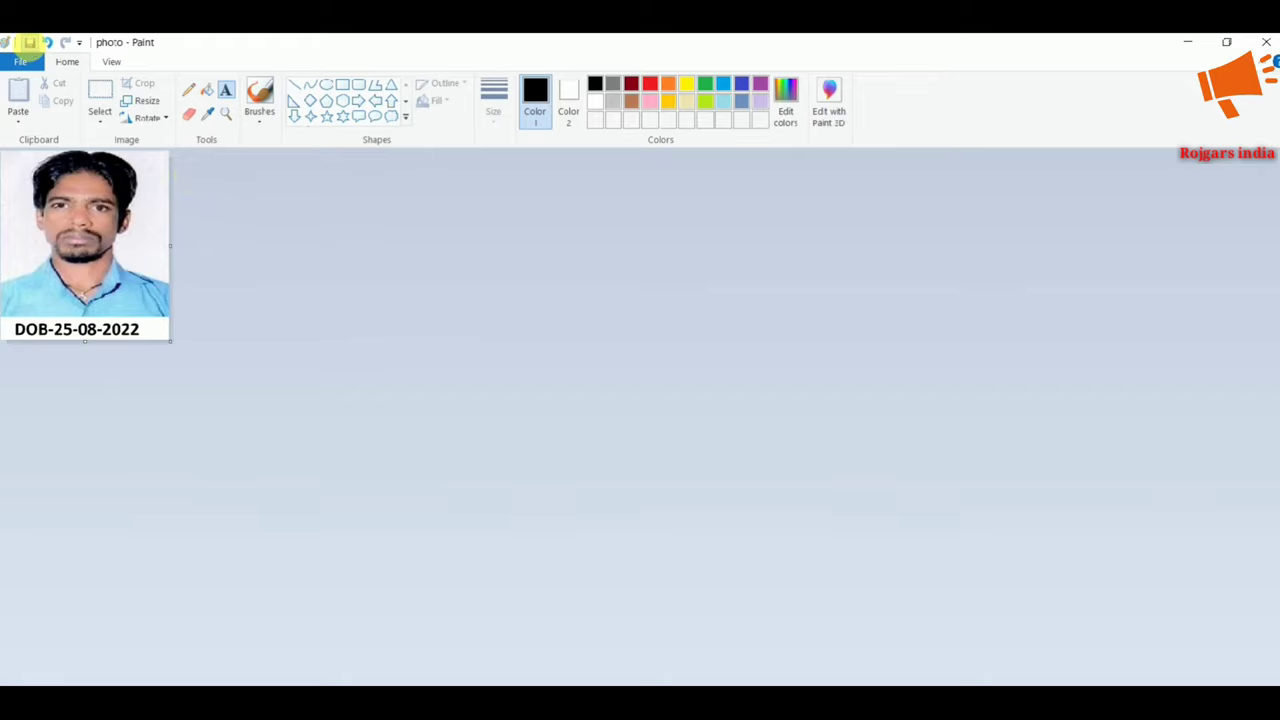
Check the saved photo's file size in its properties on the desktop
left_click(1187, 44)
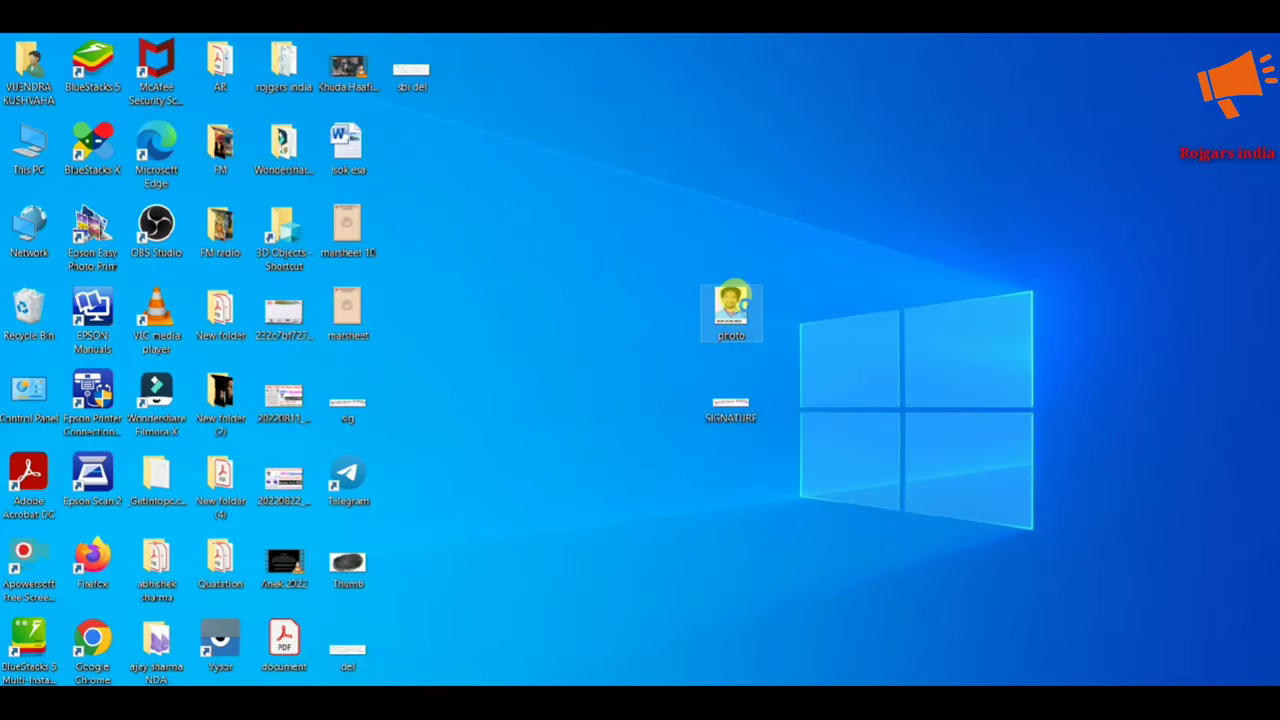
left_click(735, 302)
right_click(740, 295)
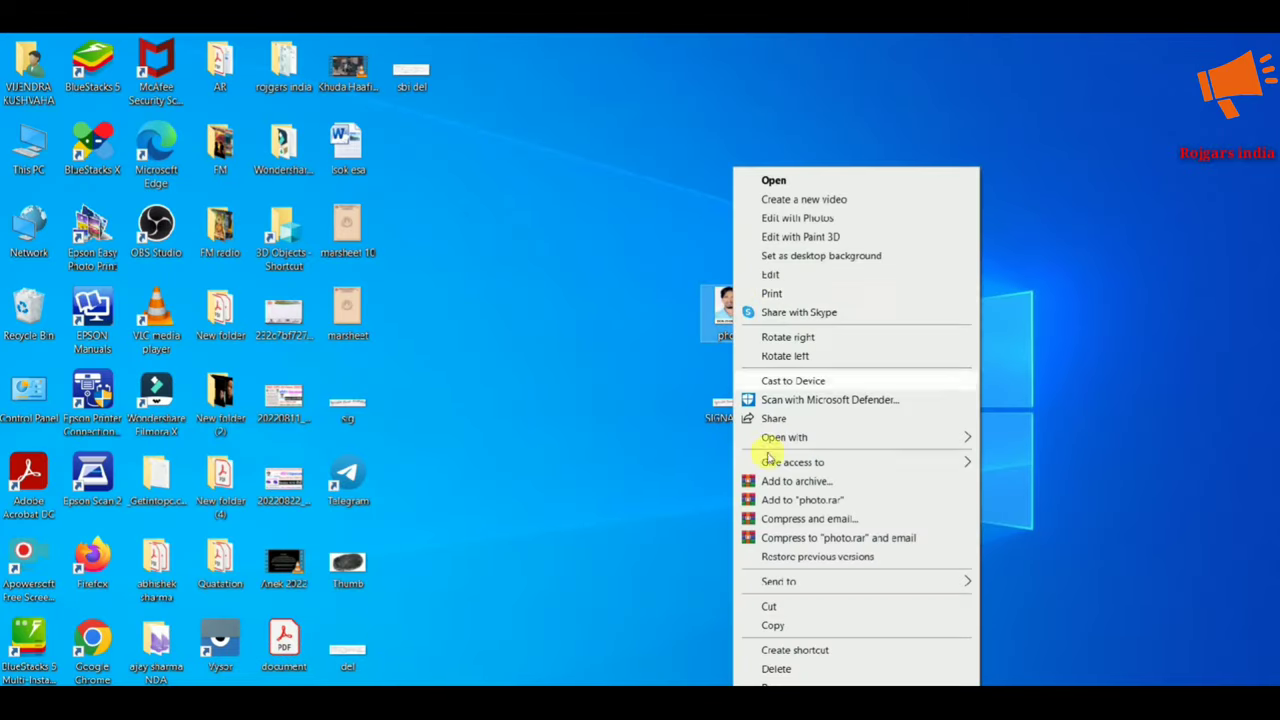
left_click(800, 703)
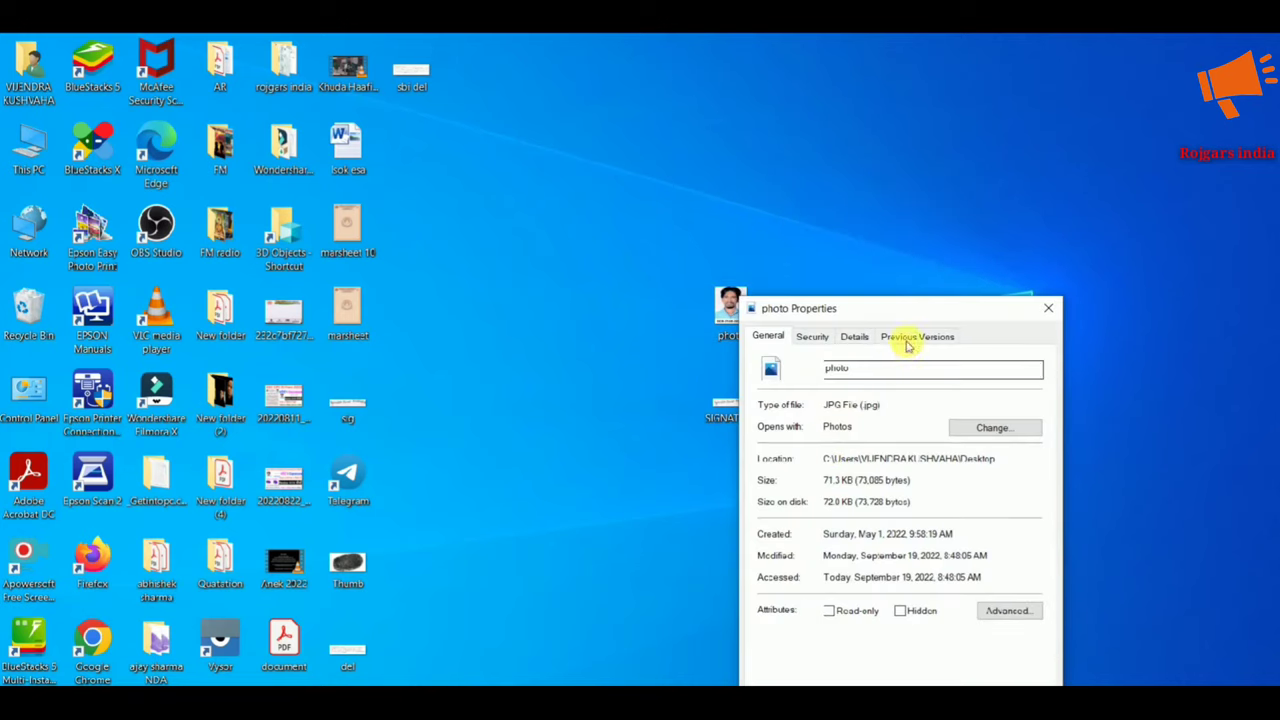
Review the photo's size details in full and close its properties
left_click_drag(923, 320, 935, 258)
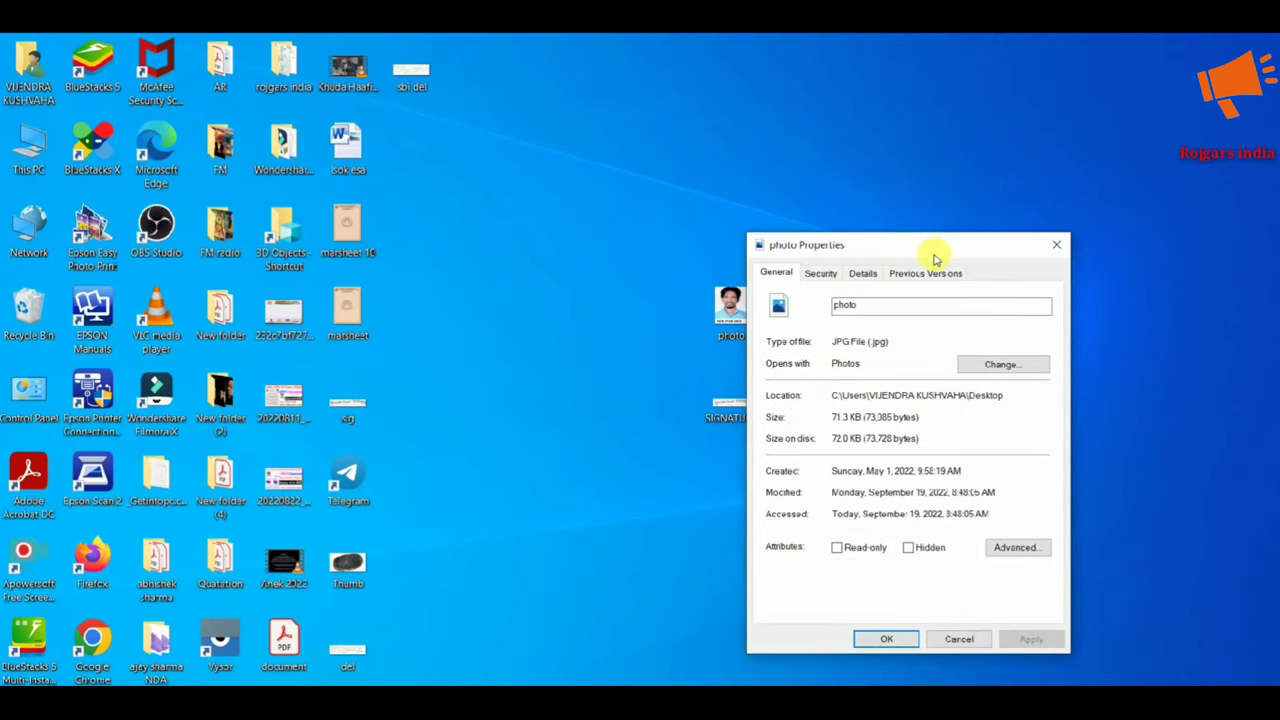
left_click(1057, 246)
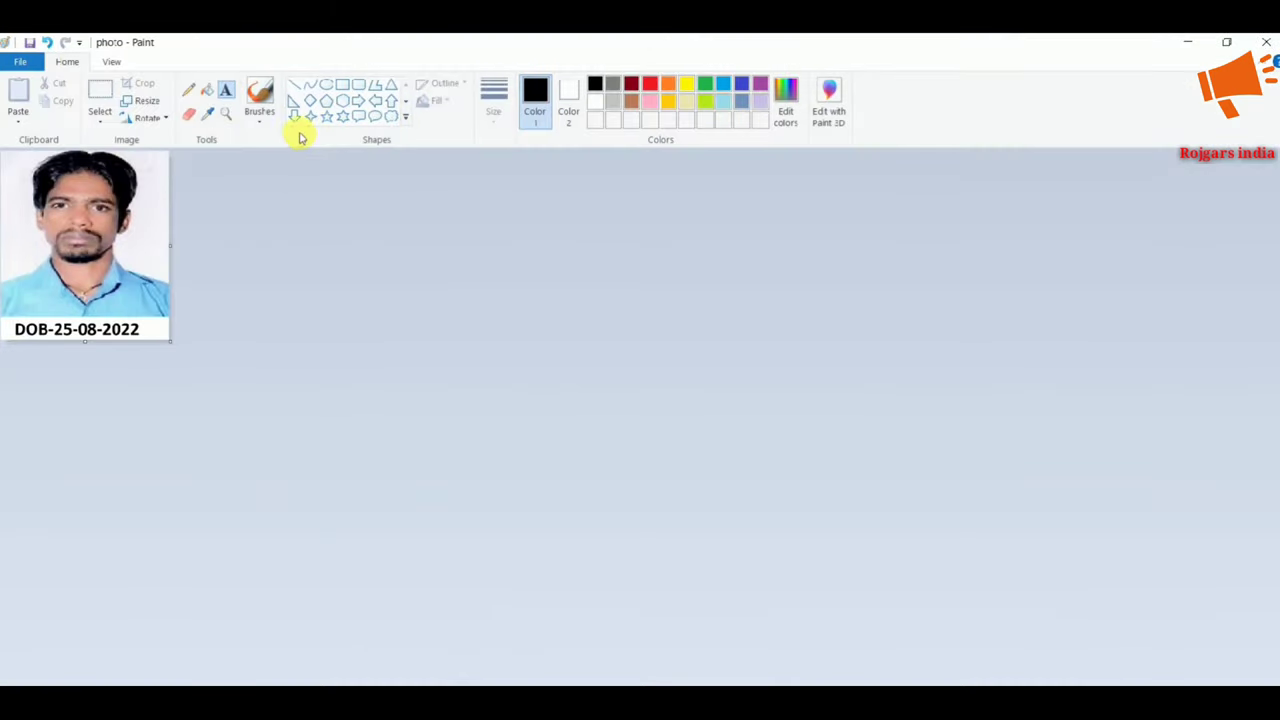
Resize the photo to 350 pixels wide with the aspect ratio maintained, and save it
left_click(147, 107)
left_click(168, 172)
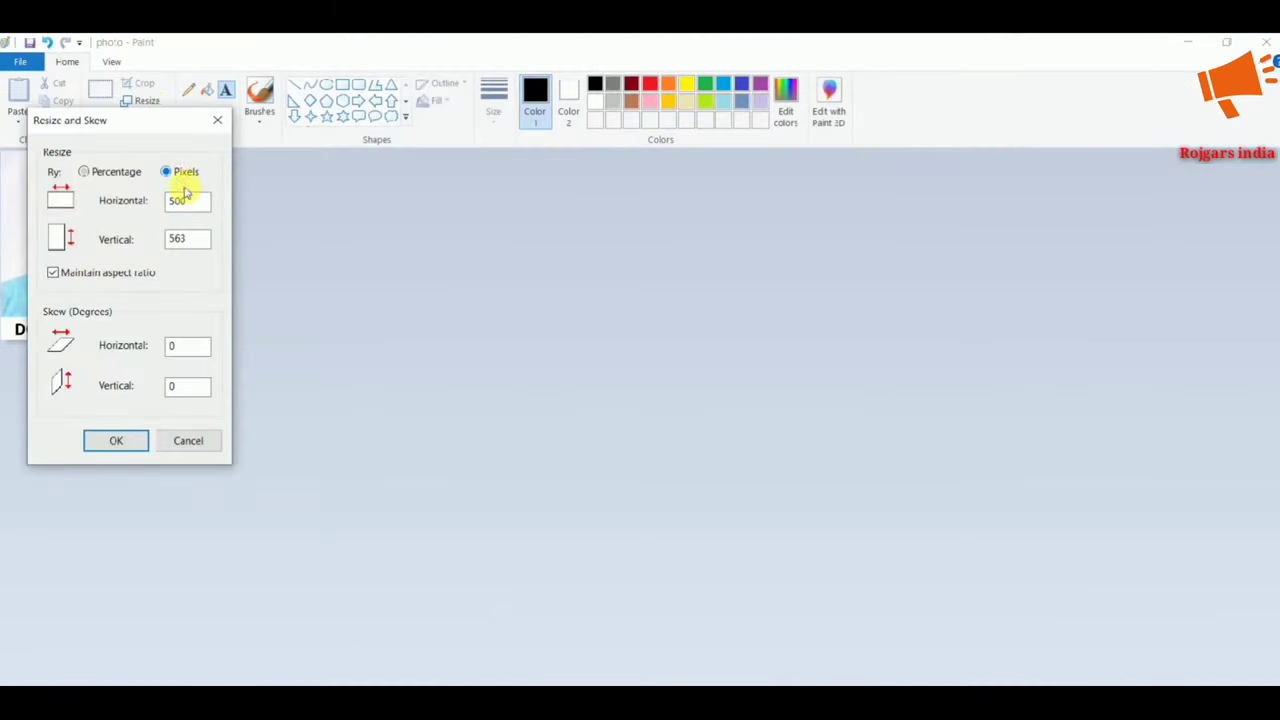
left_click(190, 202)
double_click(176, 203)
type("350")
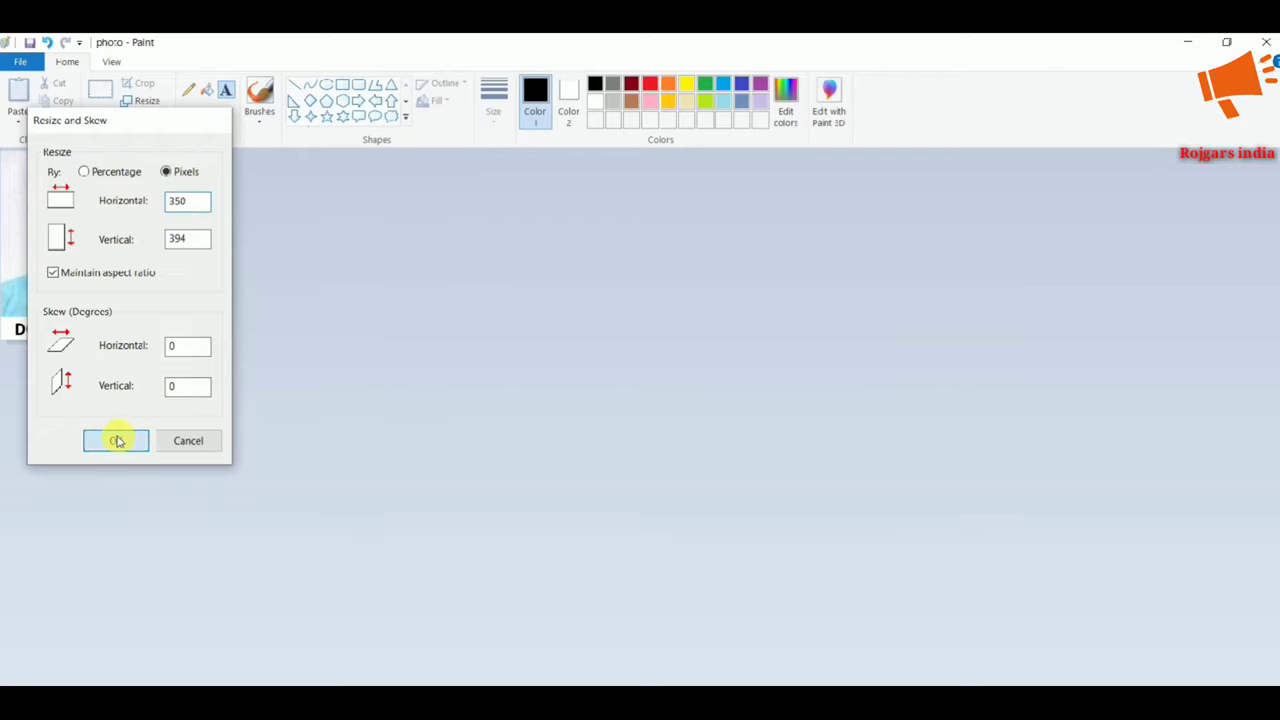
left_click(116, 440)
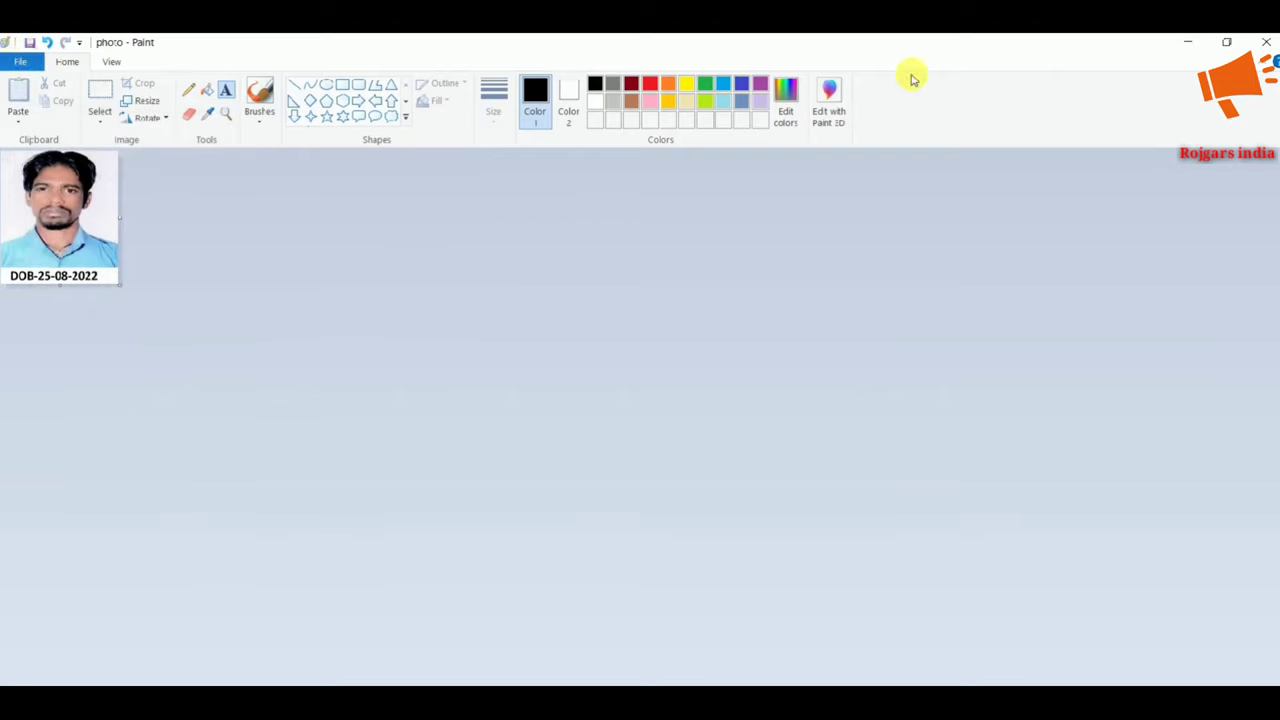
Return to the desktop and check the resized photo's file size in its properties
left_click(1188, 42)
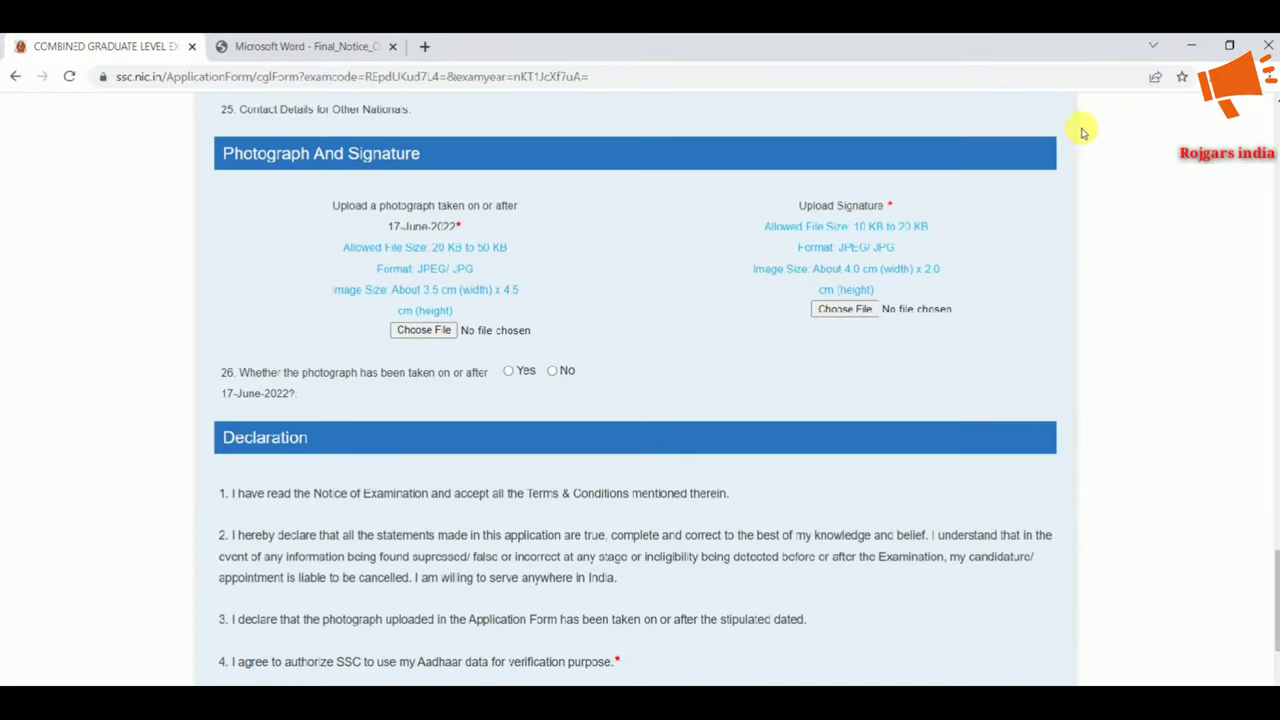
left_click(1184, 44)
left_click(730, 306)
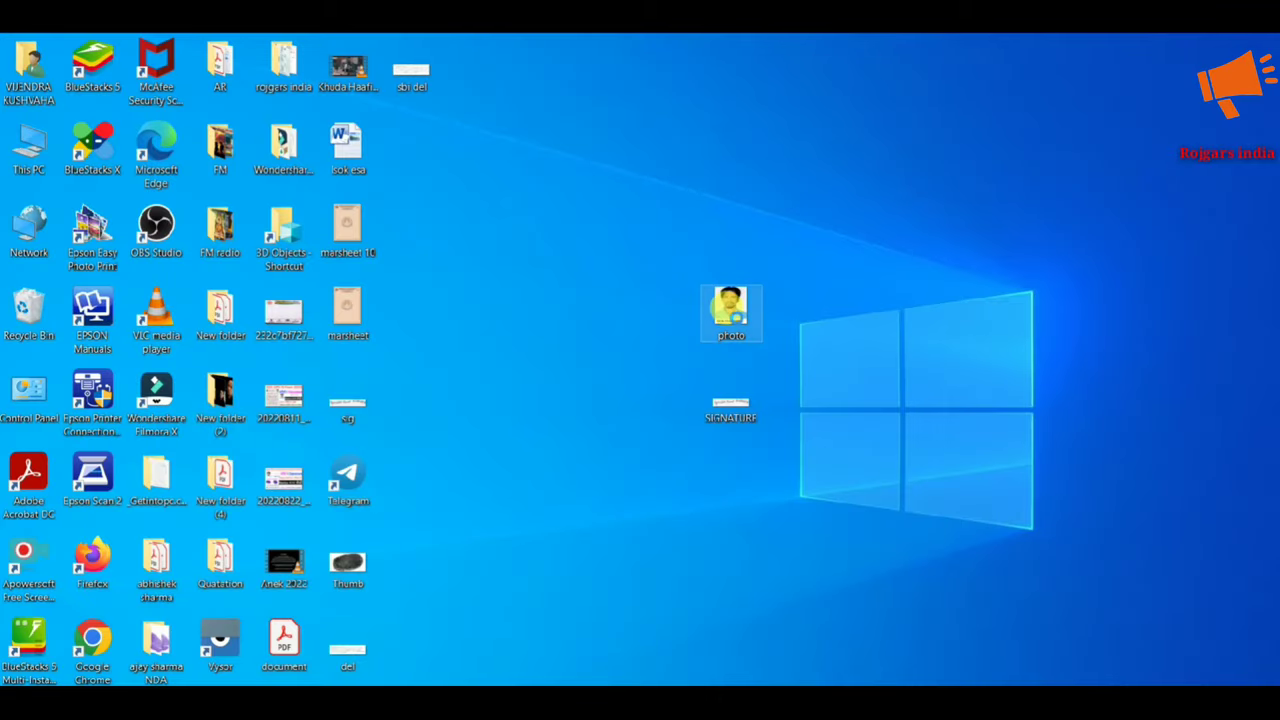
right_click(728, 310)
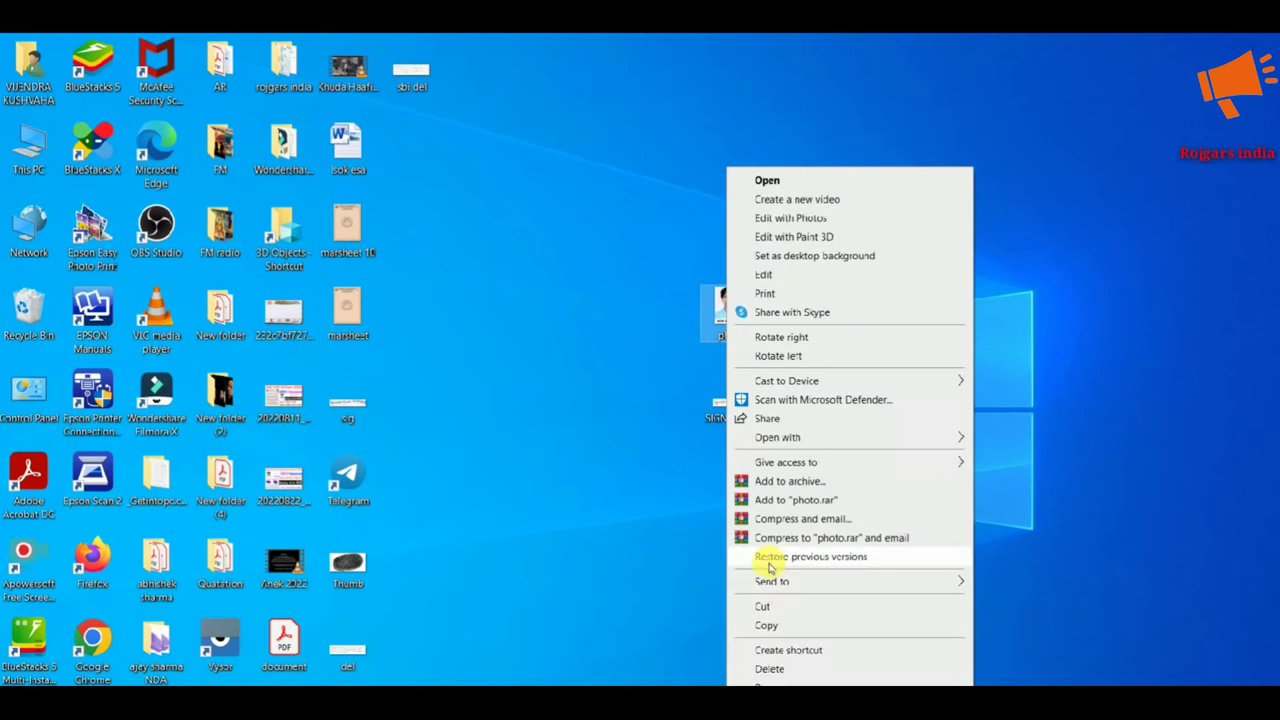
left_click(770, 667)
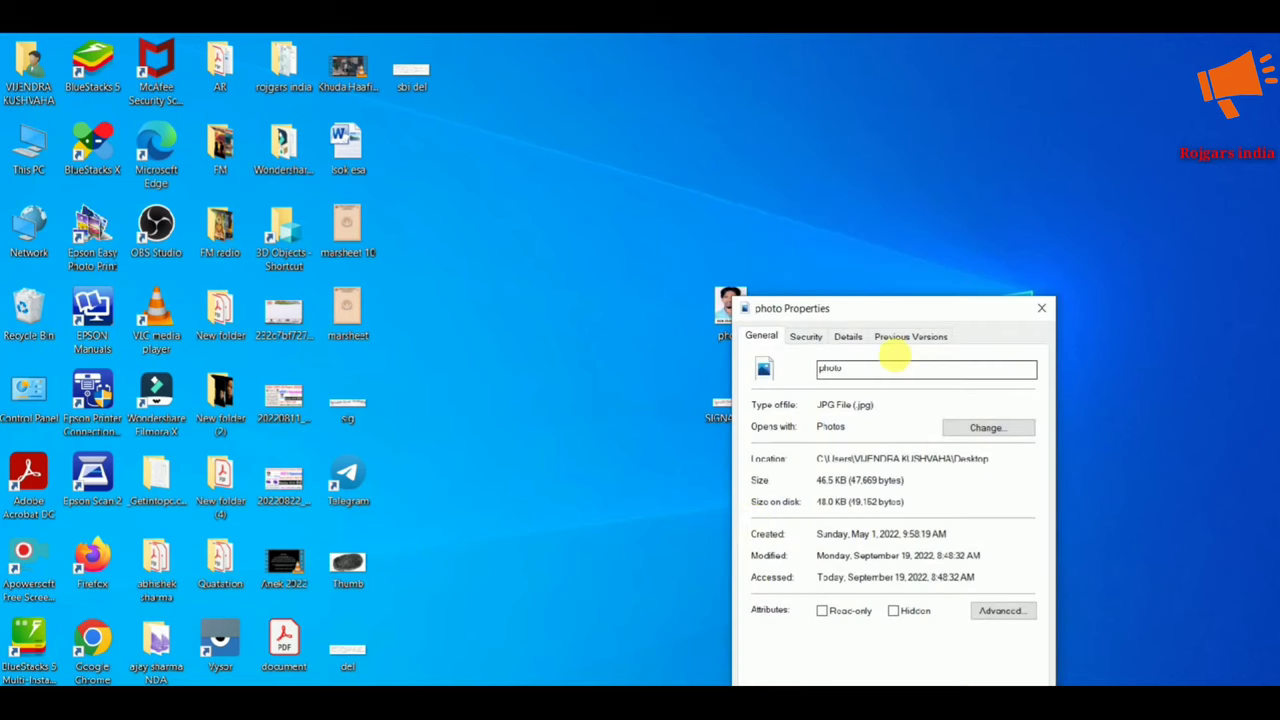
left_click_drag(923, 317, 952, 190)
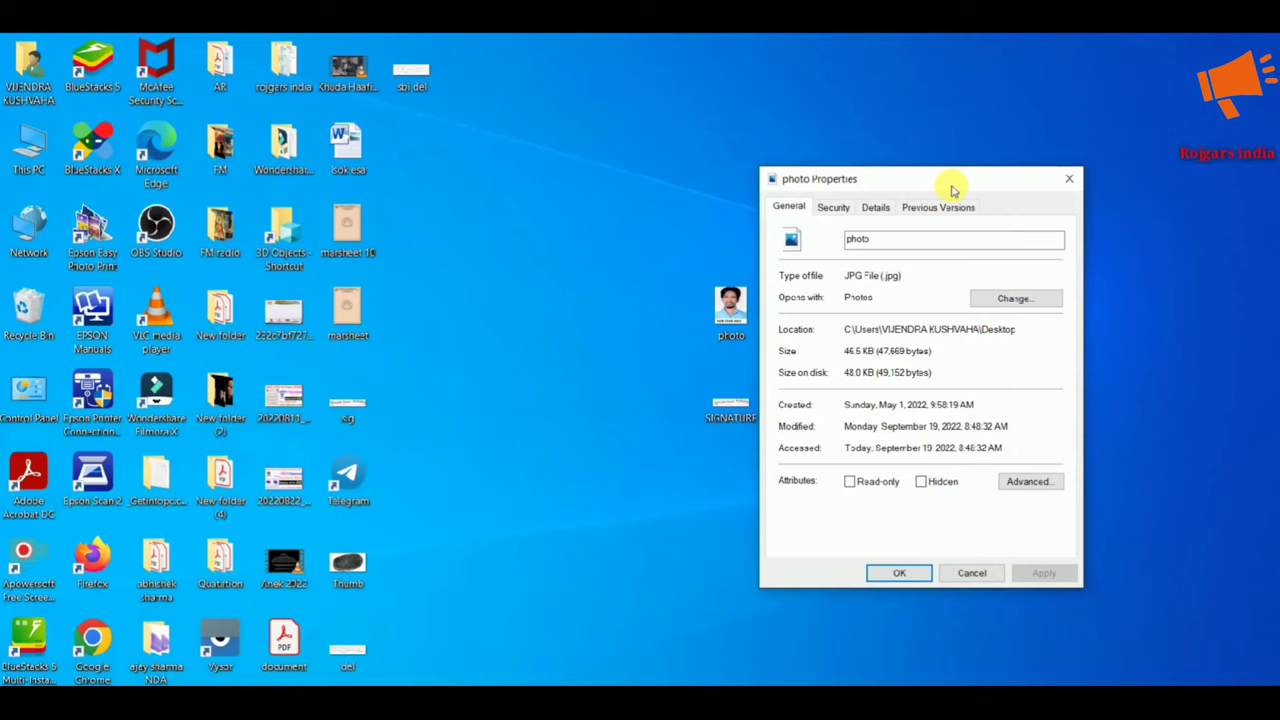
left_click(995, 579)
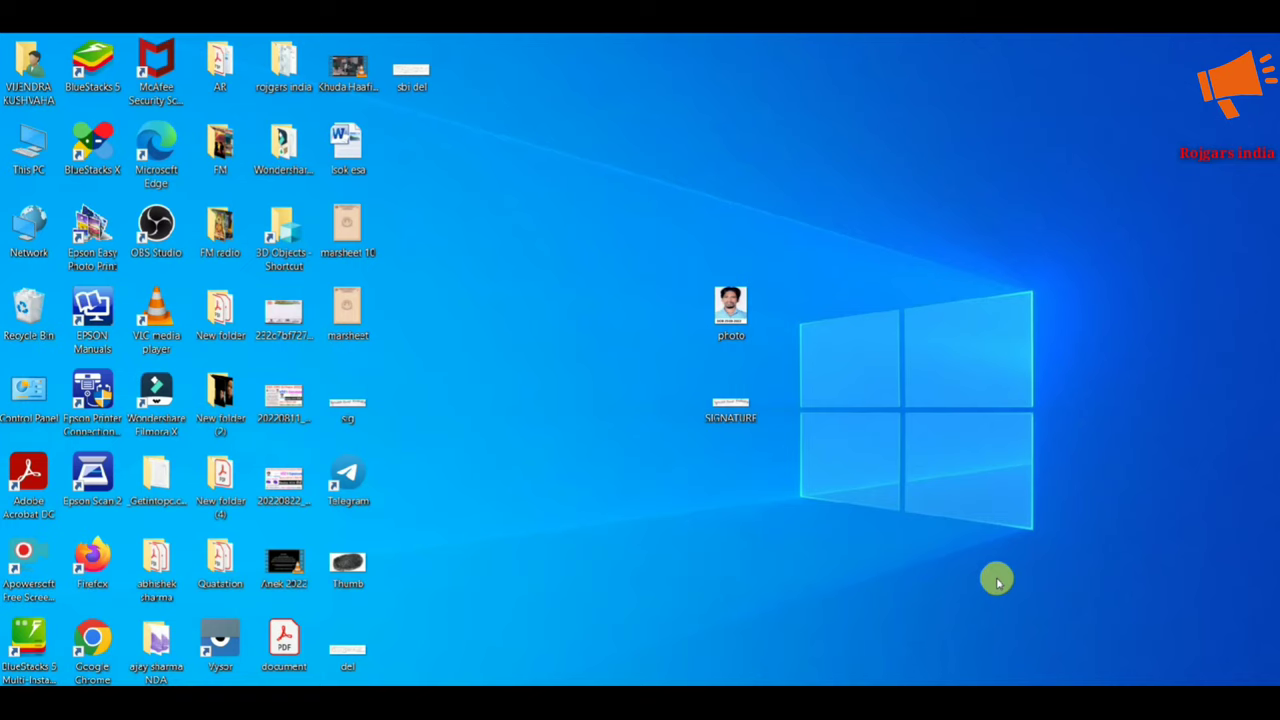
Check the original SIGNATURE file's size in its properties on the desktop
double_click(731, 397)
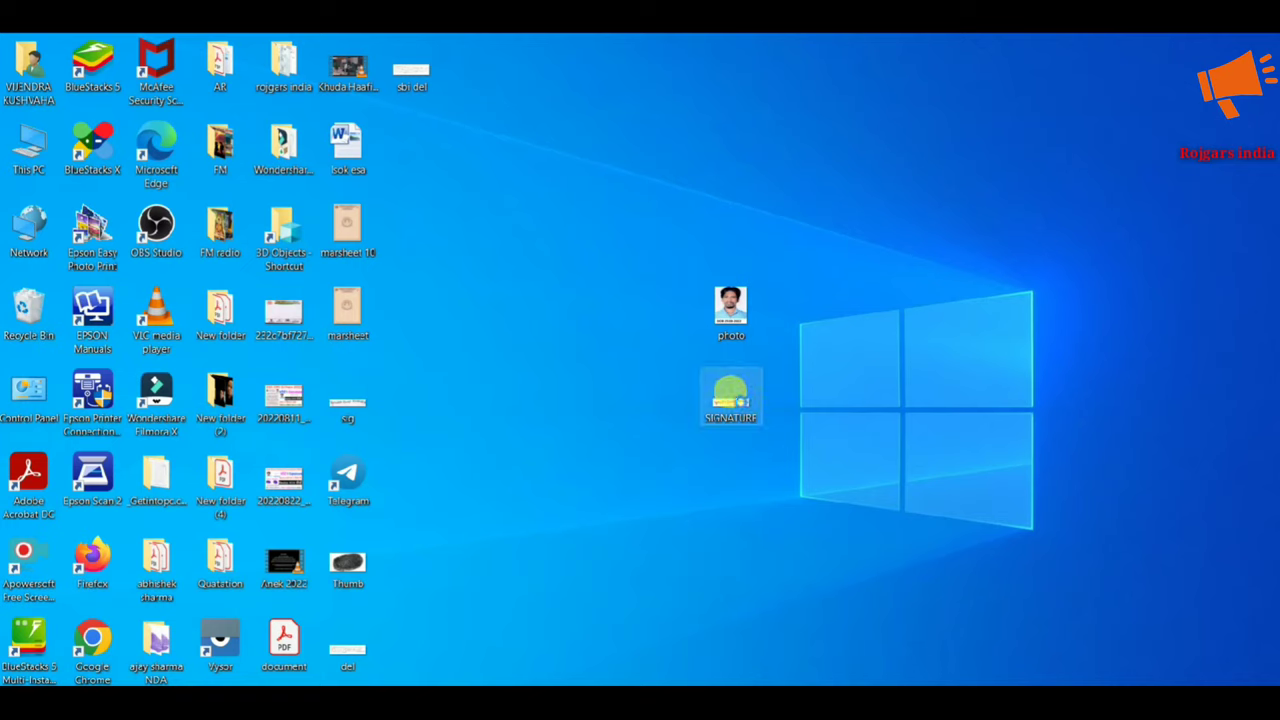
right_click(731, 397)
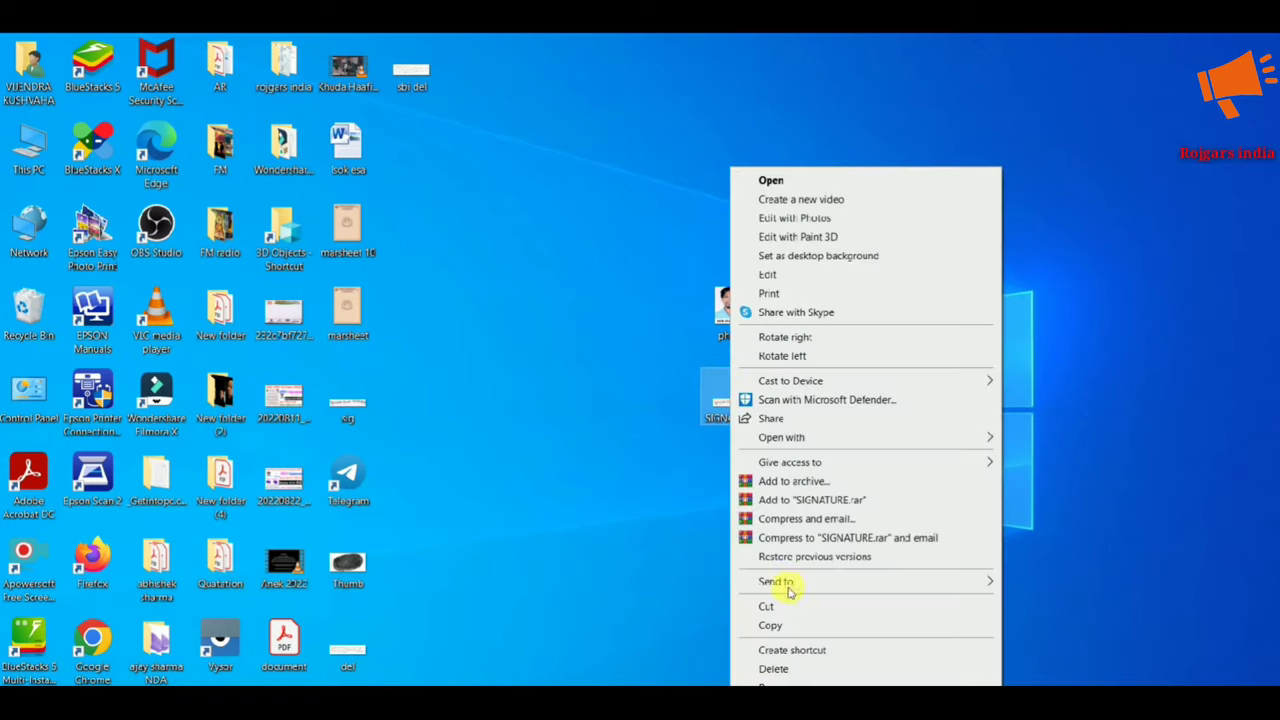
left_click(775, 690)
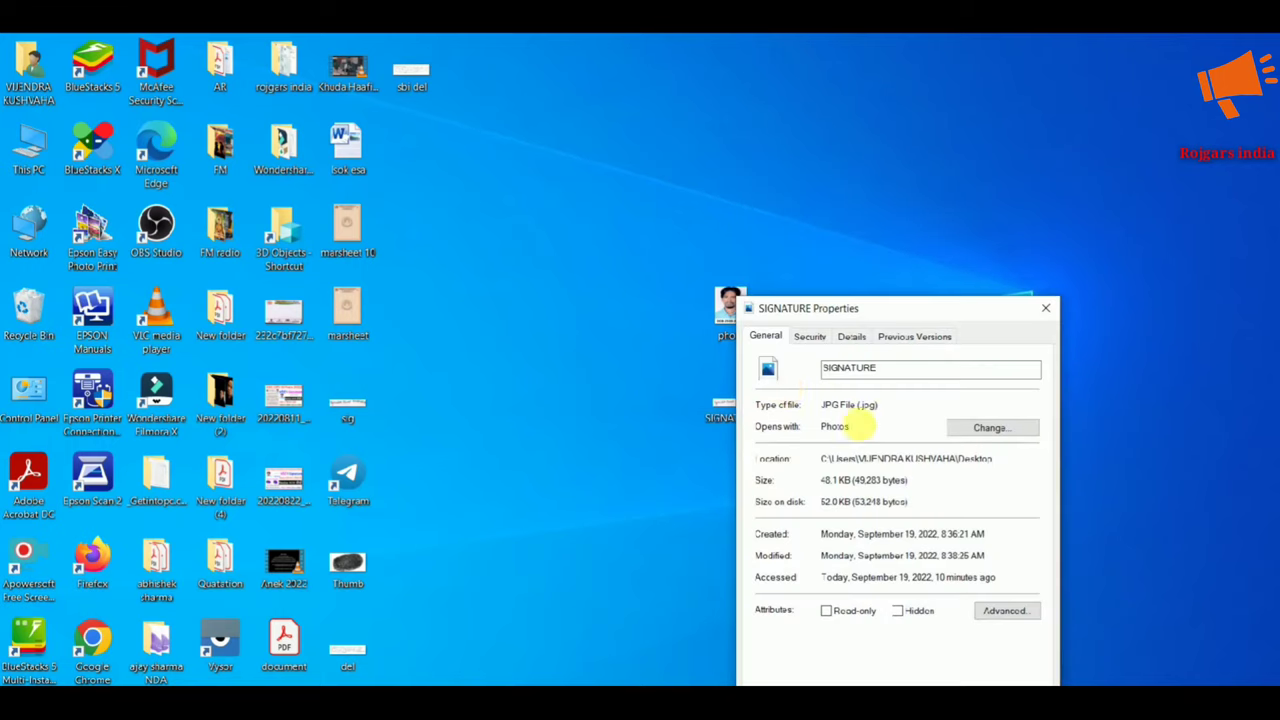
left_click_drag(929, 312, 964, 152)
left_click(1081, 147)
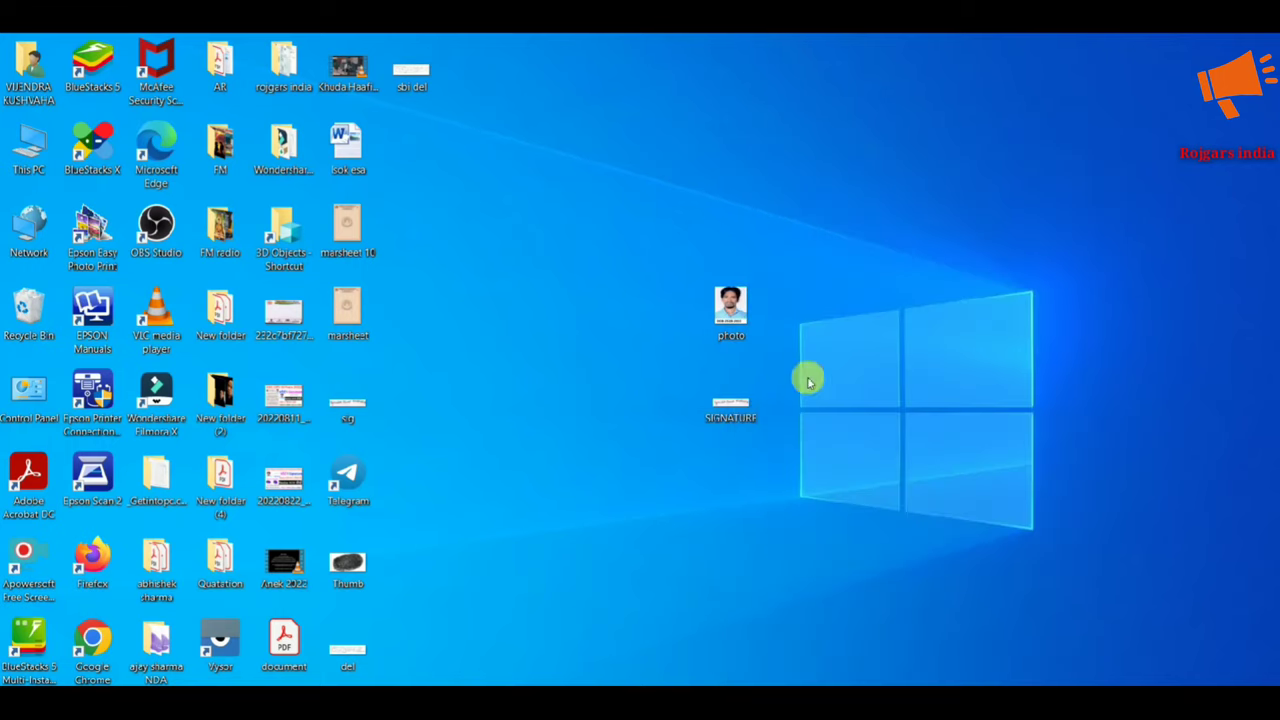
Open the SIGNATURE file in Paint and crop it to a rectangular selection just inside its edges
right_click(731, 410)
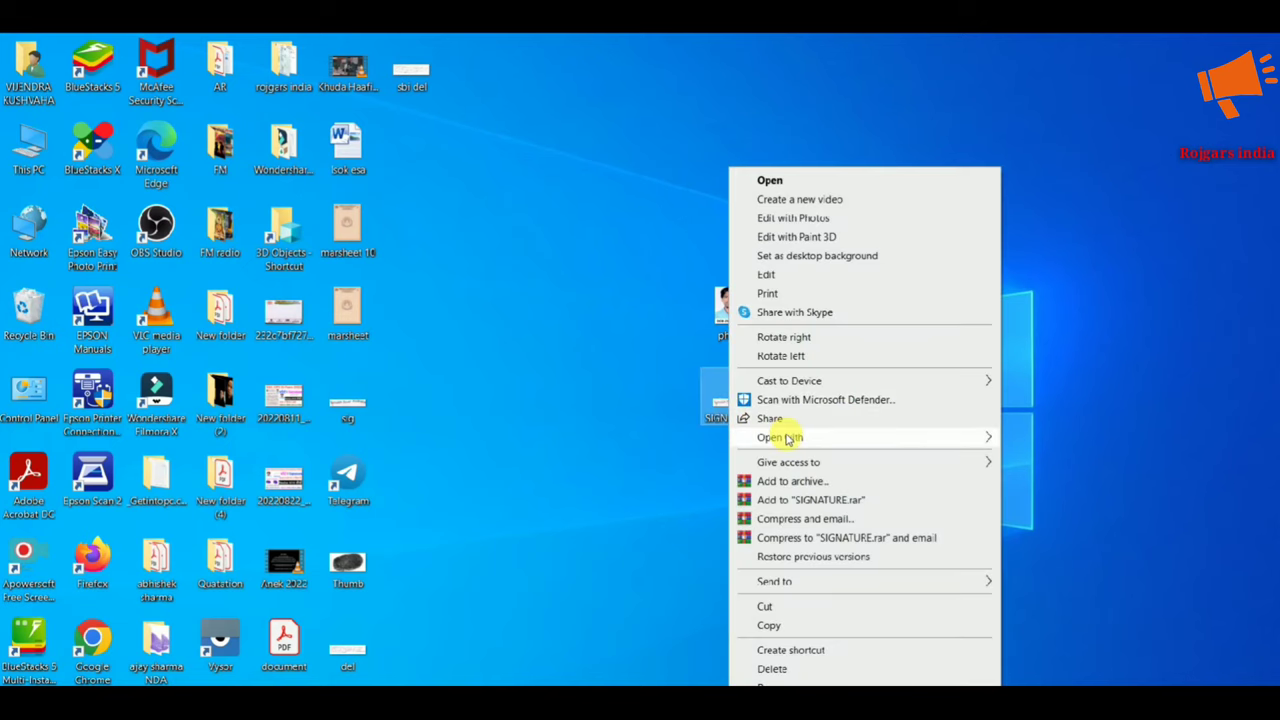
mouse_move(906, 436)
left_click(1017, 480)
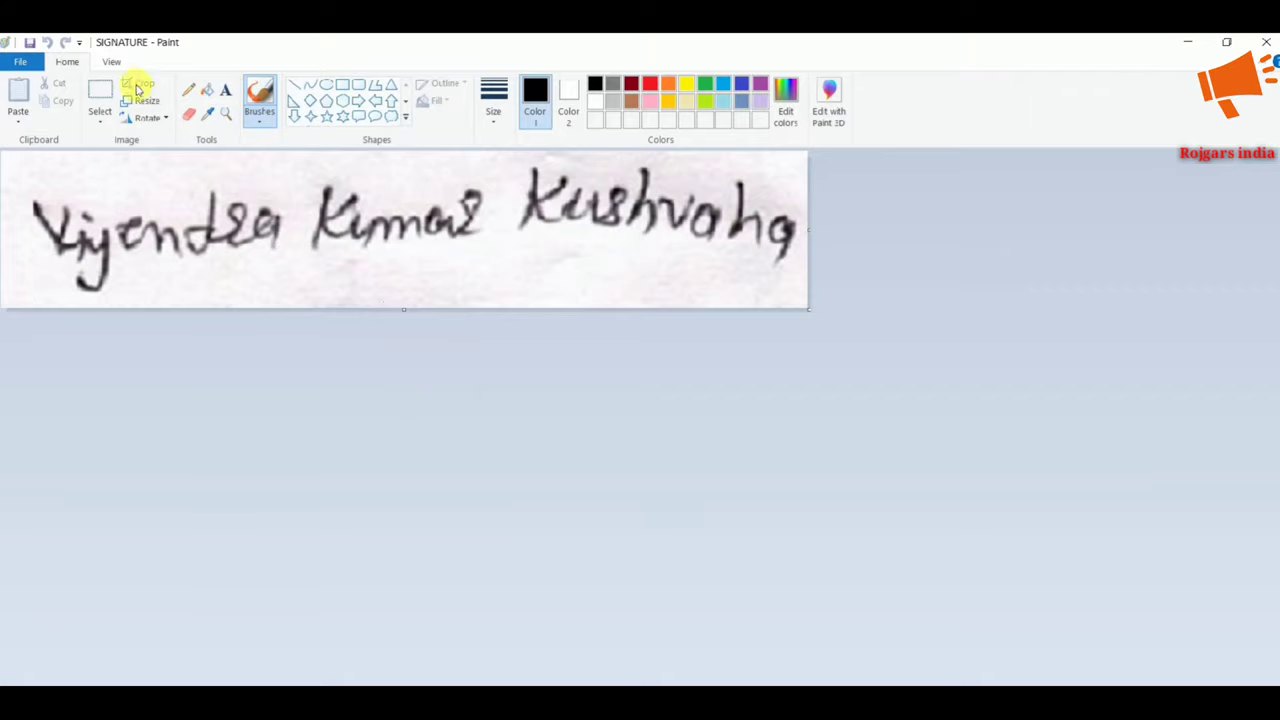
left_click(100, 92)
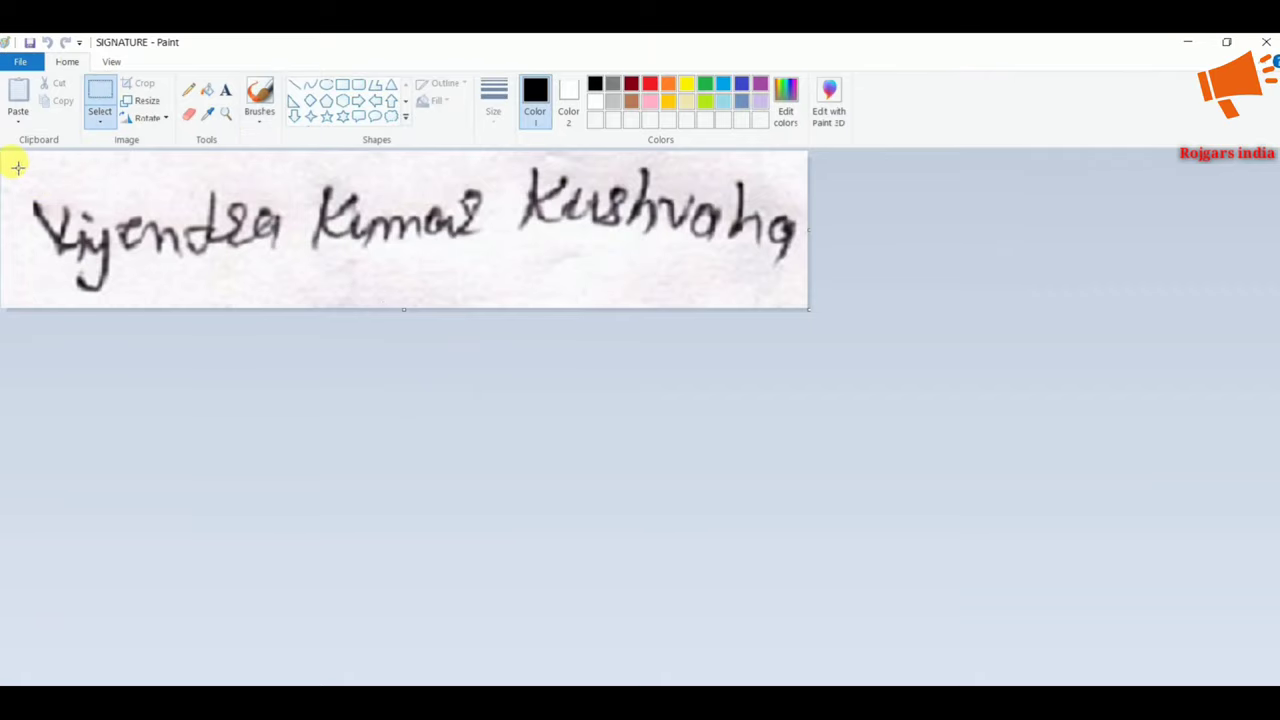
mouse_move(11, 161)
left_mouse_down()
mouse_move(14, 194)
mouse_move(198, 252)
mouse_move(500, 286)
mouse_move(806, 294)
left_mouse_up()
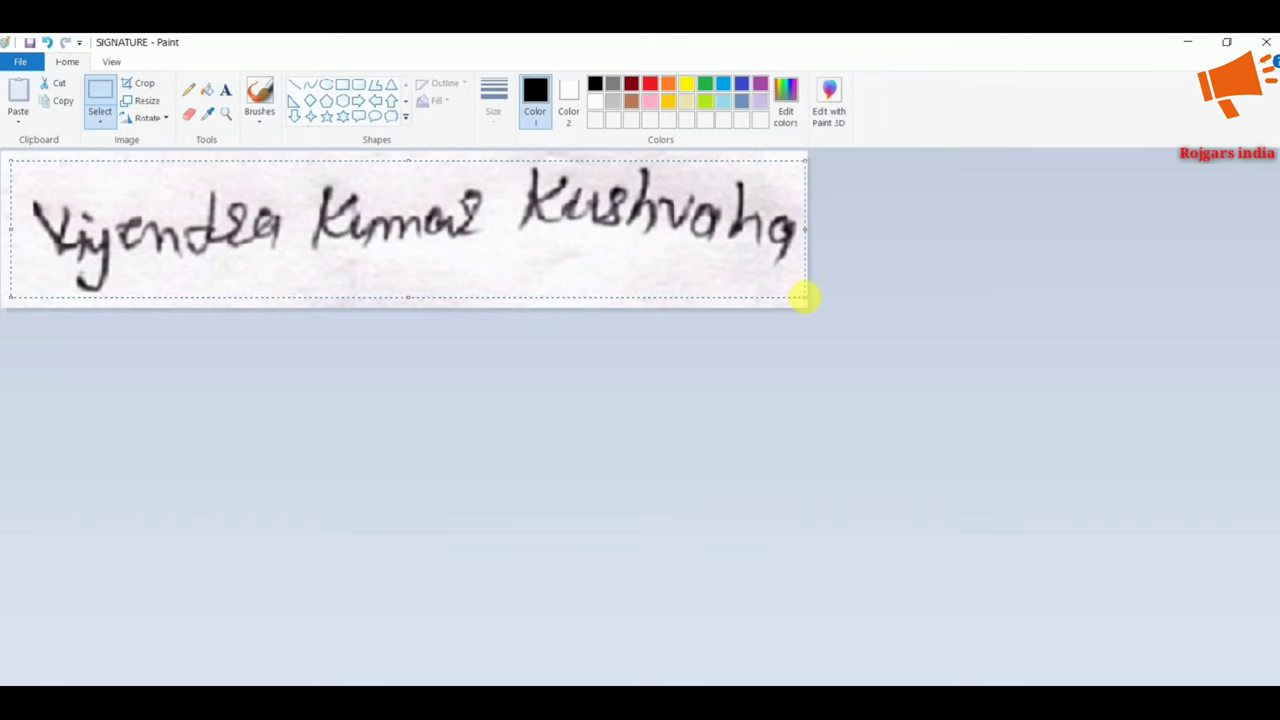
left_click(133, 88)
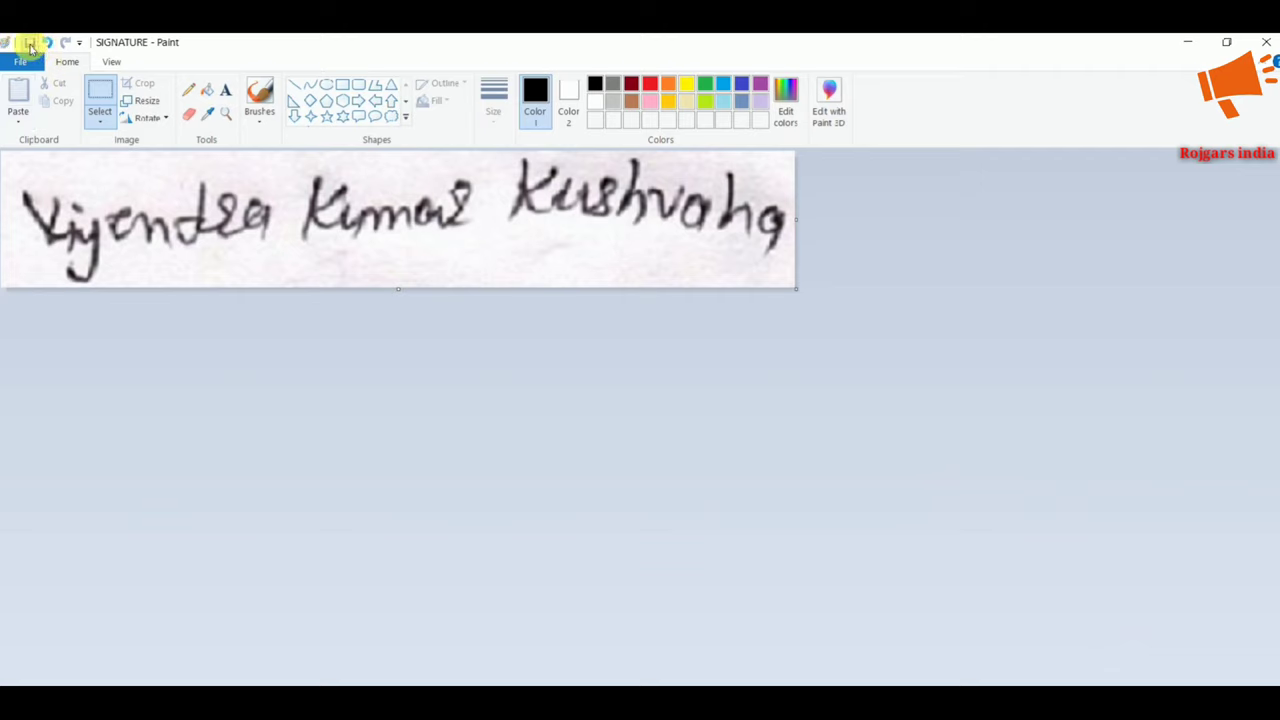
Resize the signature to 800 pixels wide with the aspect ratio maintained, and save it
left_click(146, 101)
left_click(167, 173)
double_click(180, 201)
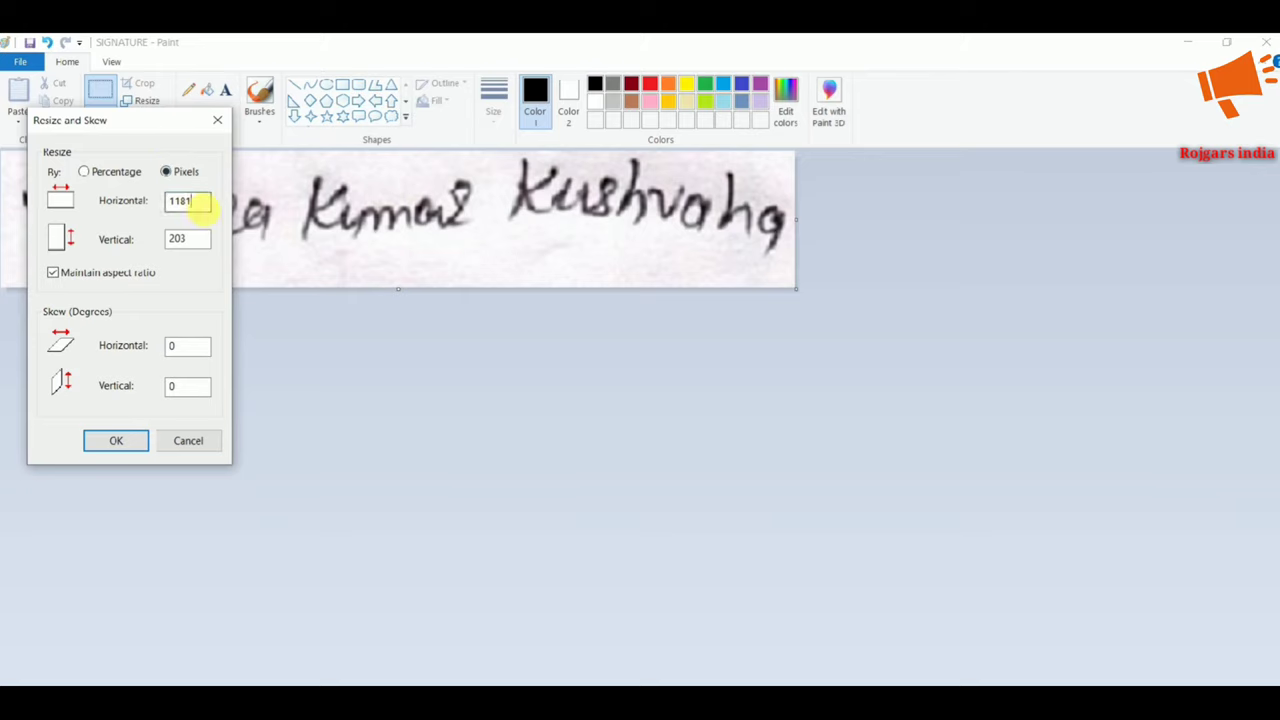
type("800")
left_click(113, 443)
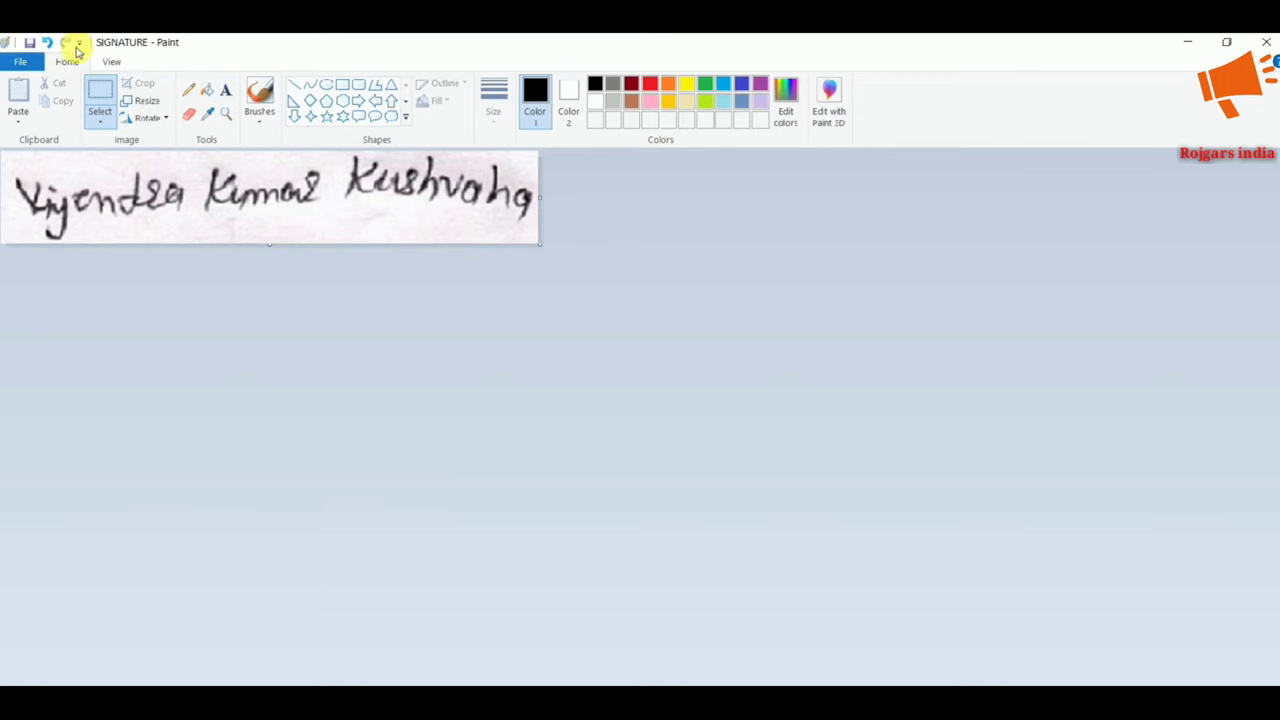
Check the saved SIGNATURE file's size in its properties on the desktop
left_click(1190, 42)
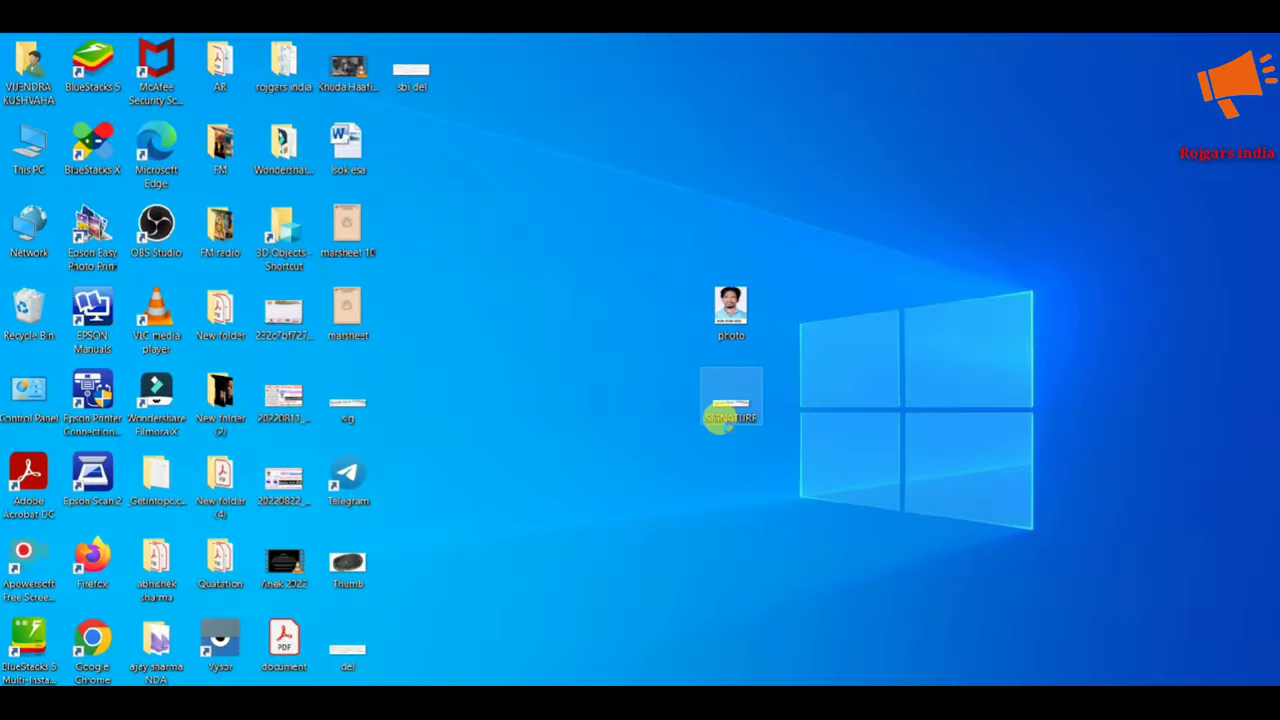
right_click(719, 418)
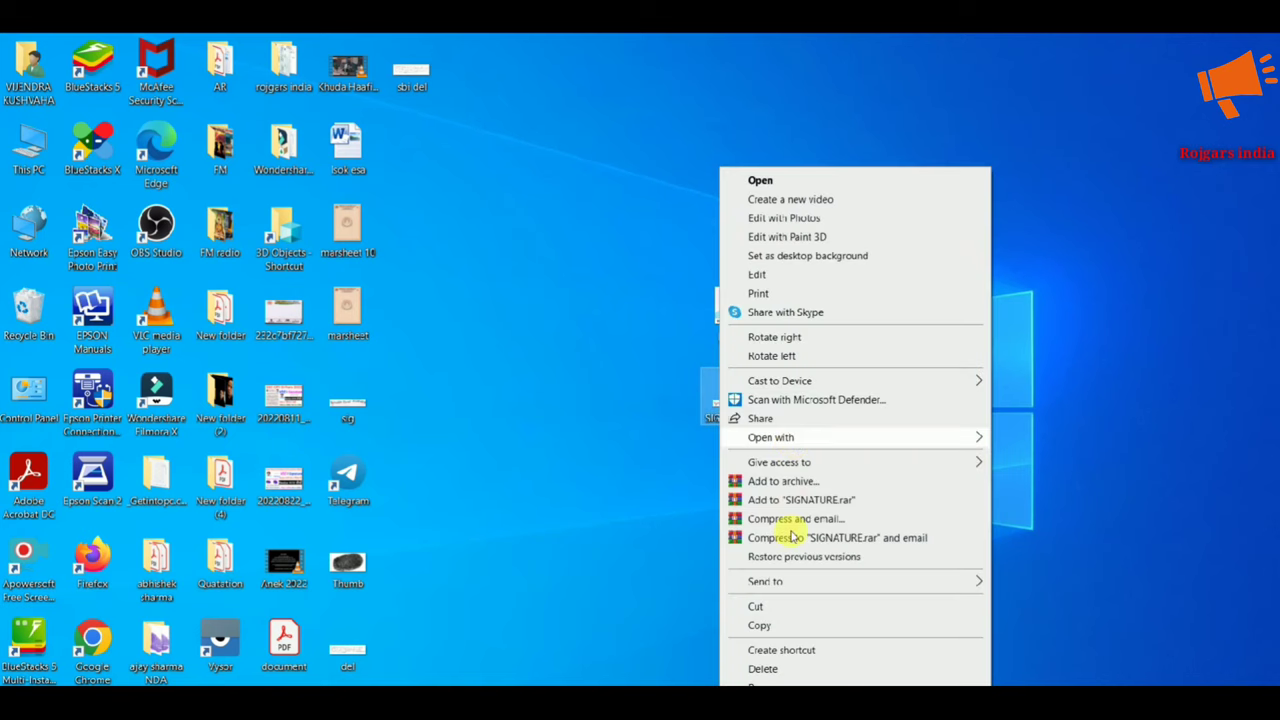
left_click(775, 700)
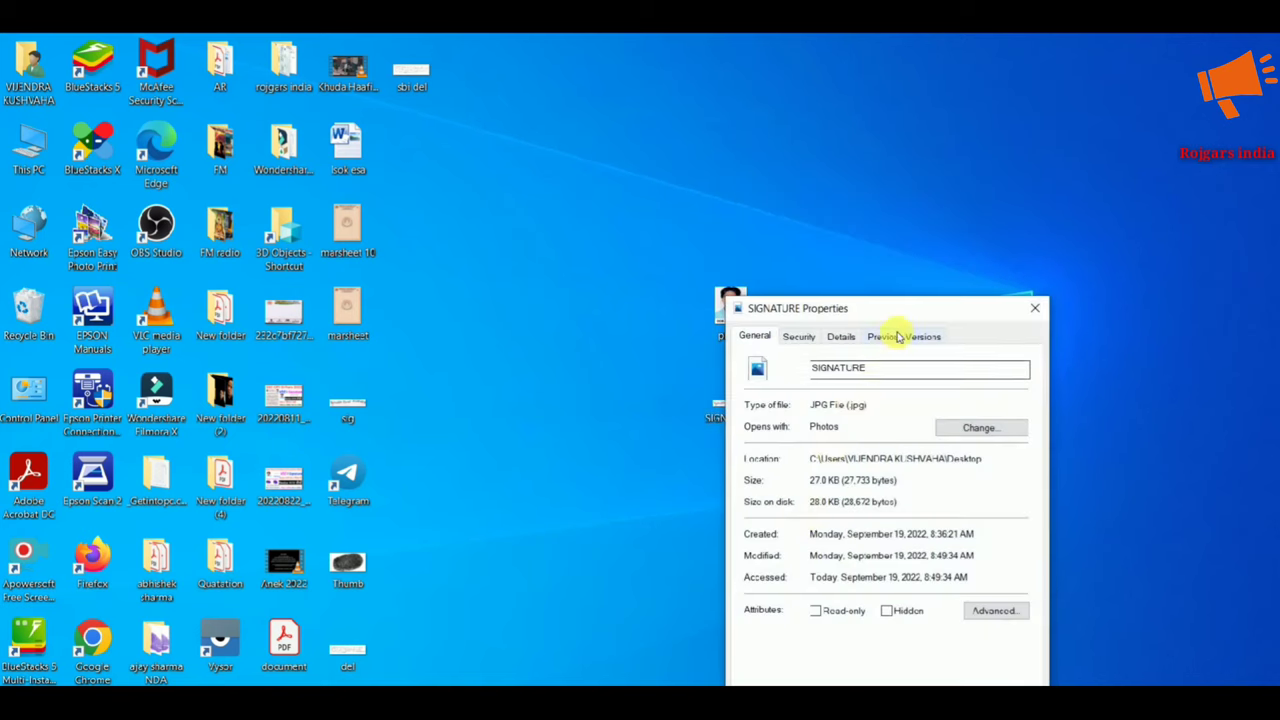
left_click_drag(914, 316, 960, 160)
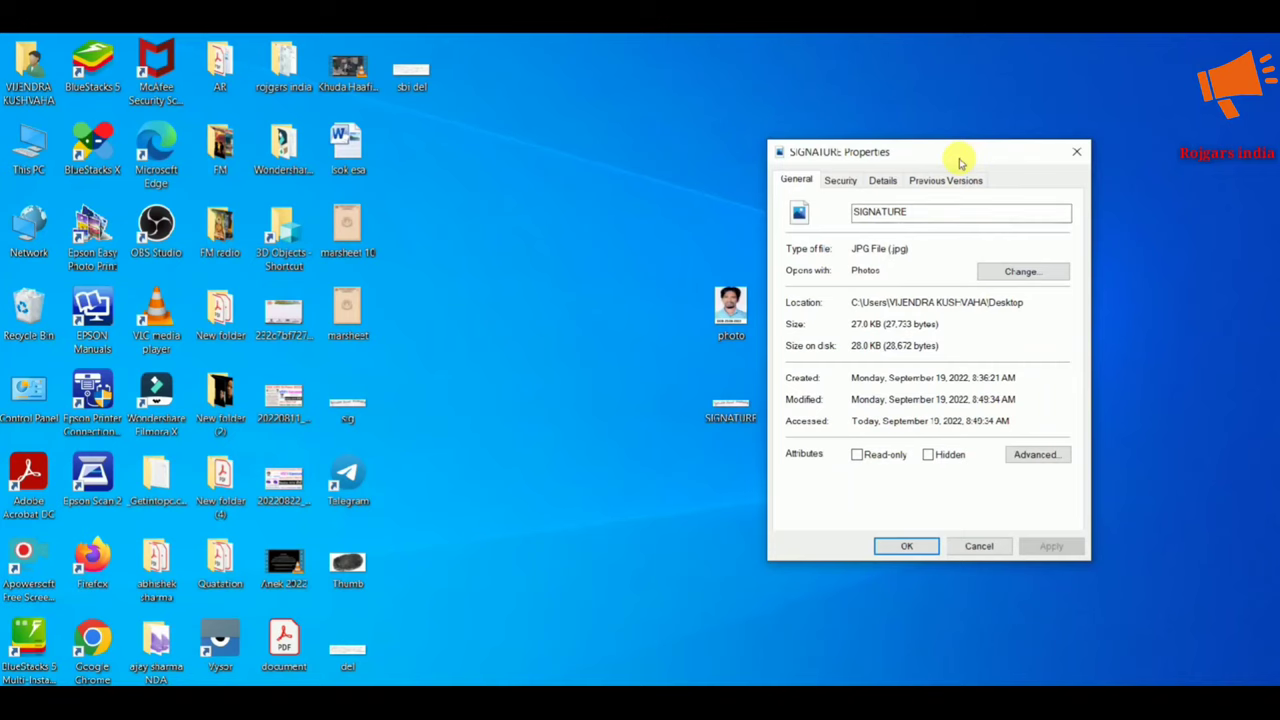
left_click(975, 544)
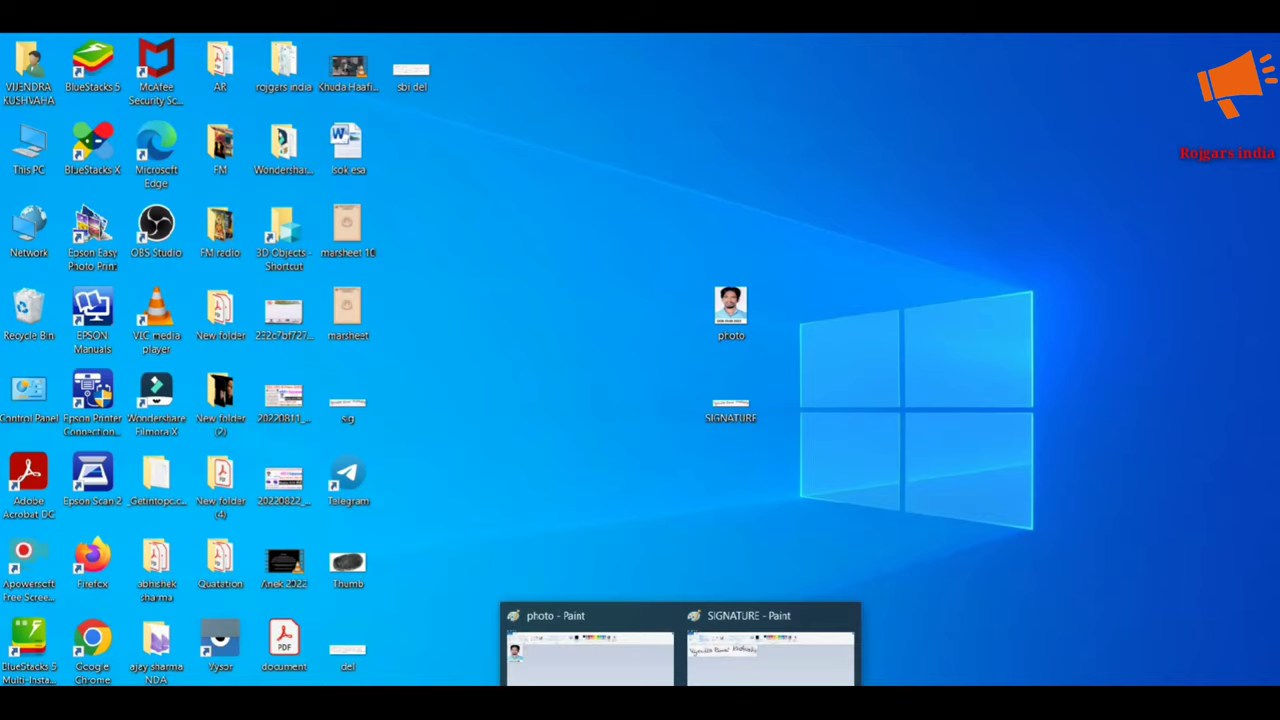
Return to the signature in Paint, resize it to 600 pixels wide with the aspect ratio maintained, and save it
left_click(737, 651)
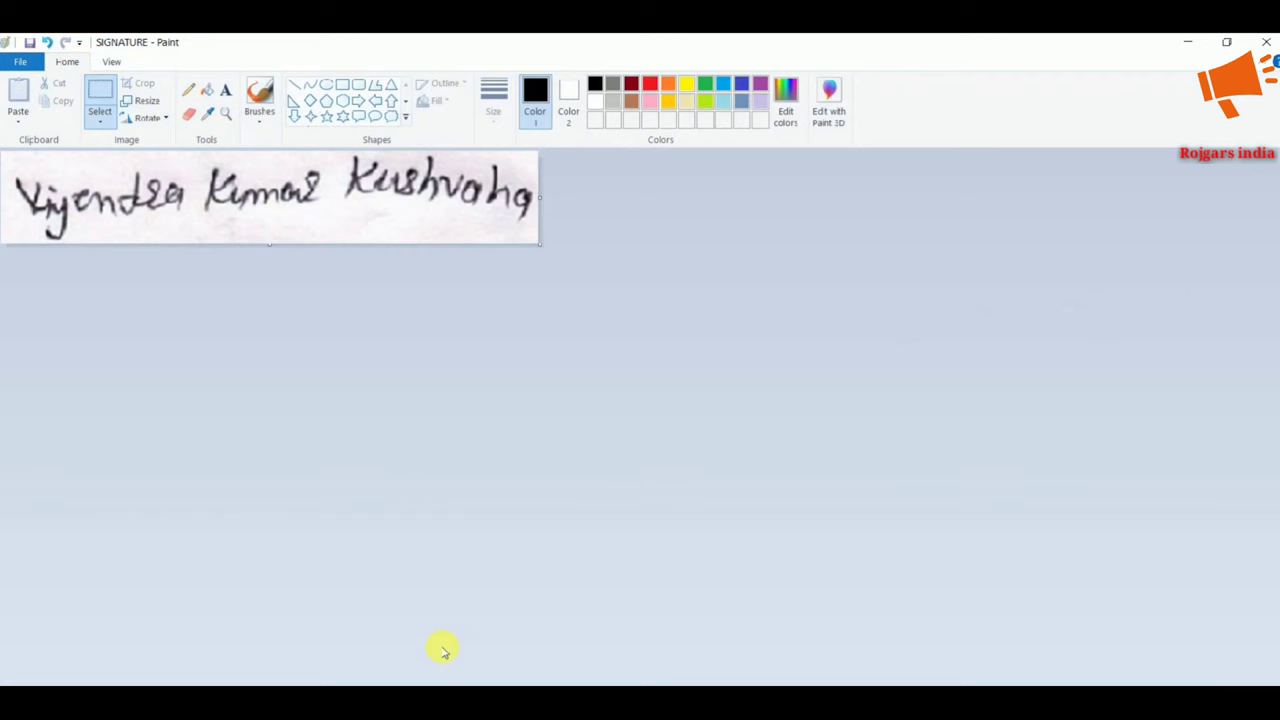
left_click(138, 100)
left_click(166, 171)
left_click_drag(200, 202, 140, 211)
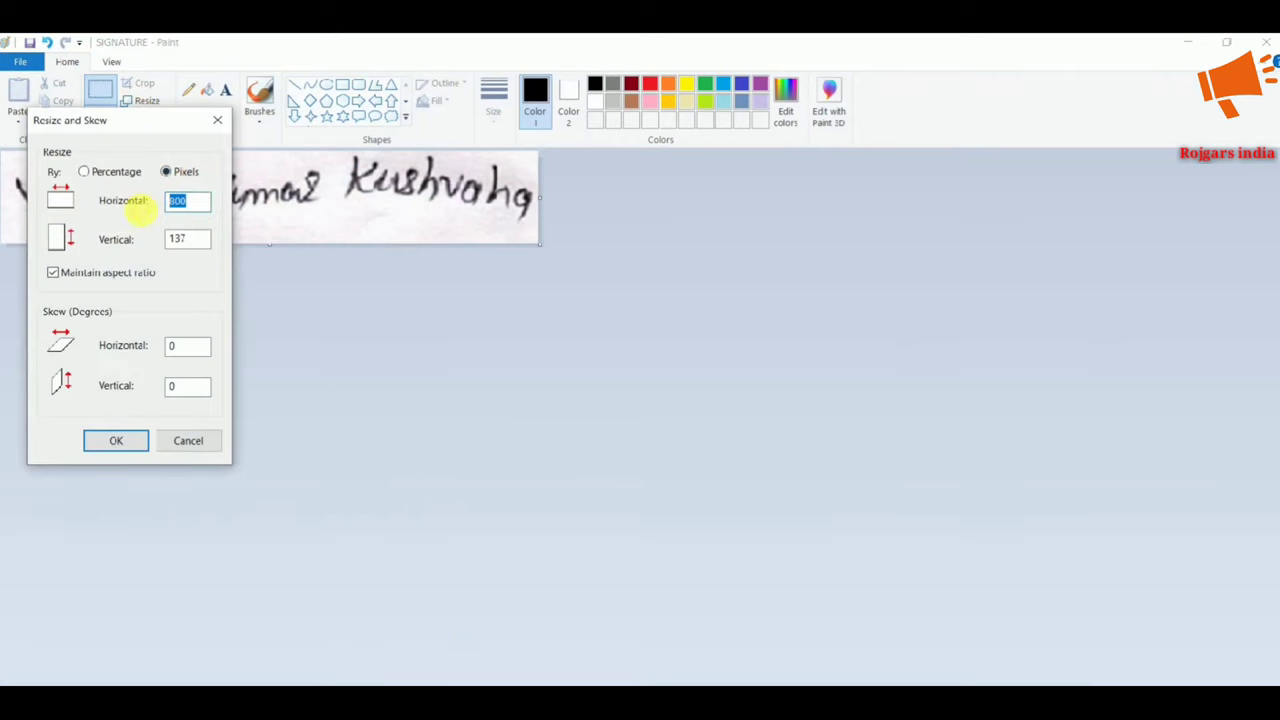
type("60")
left_click(112, 440)
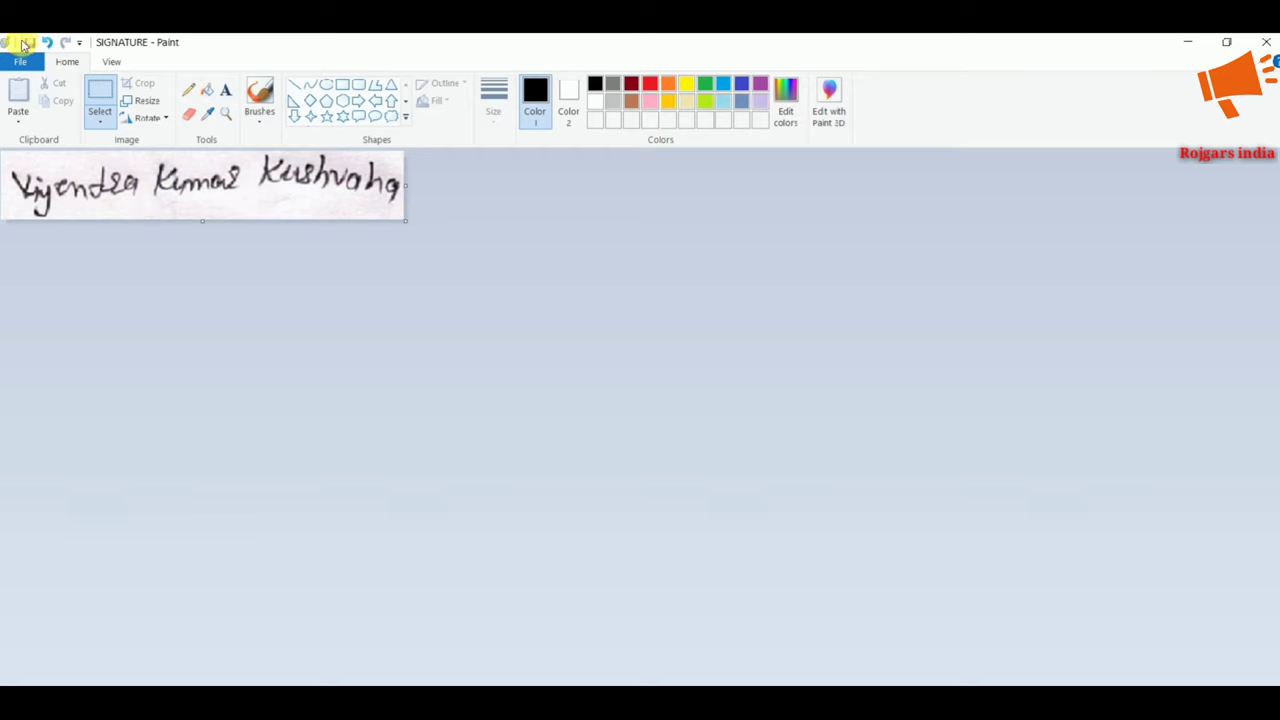
Check the SIGNATURE file's size again in its desktop properties after the second resize
left_click(1187, 42)
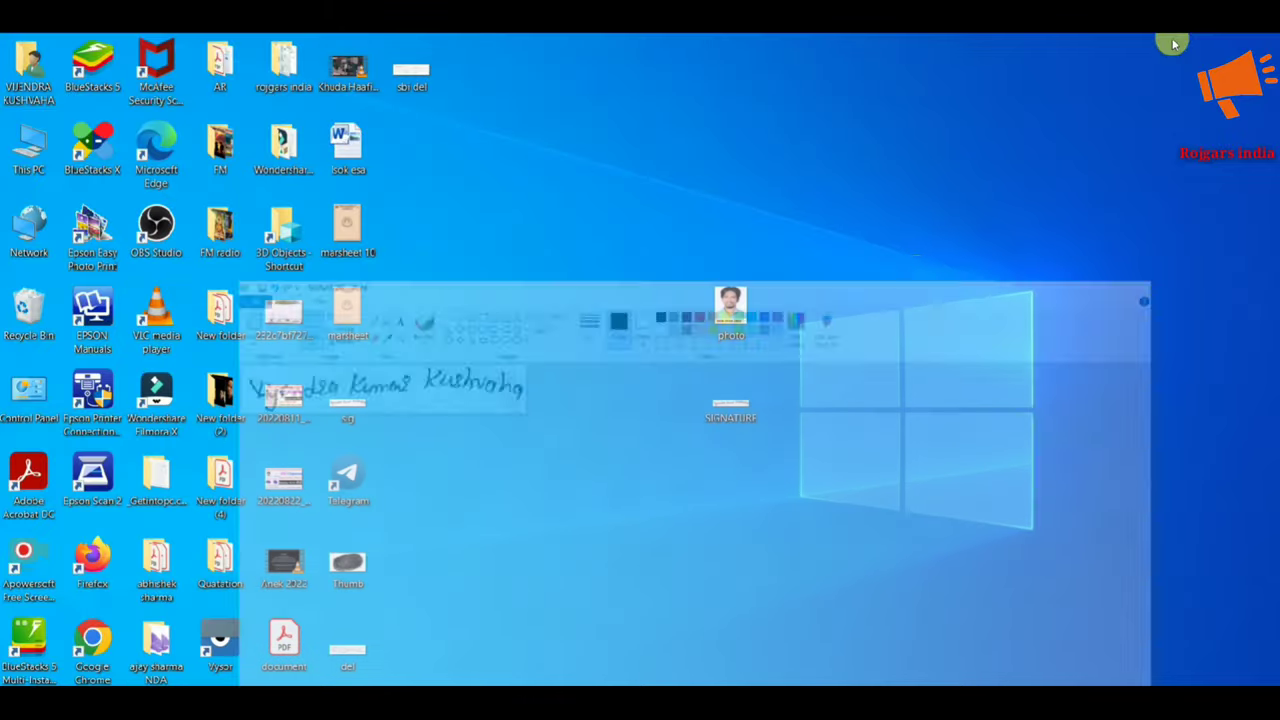
right_click(762, 395)
left_click(815, 678)
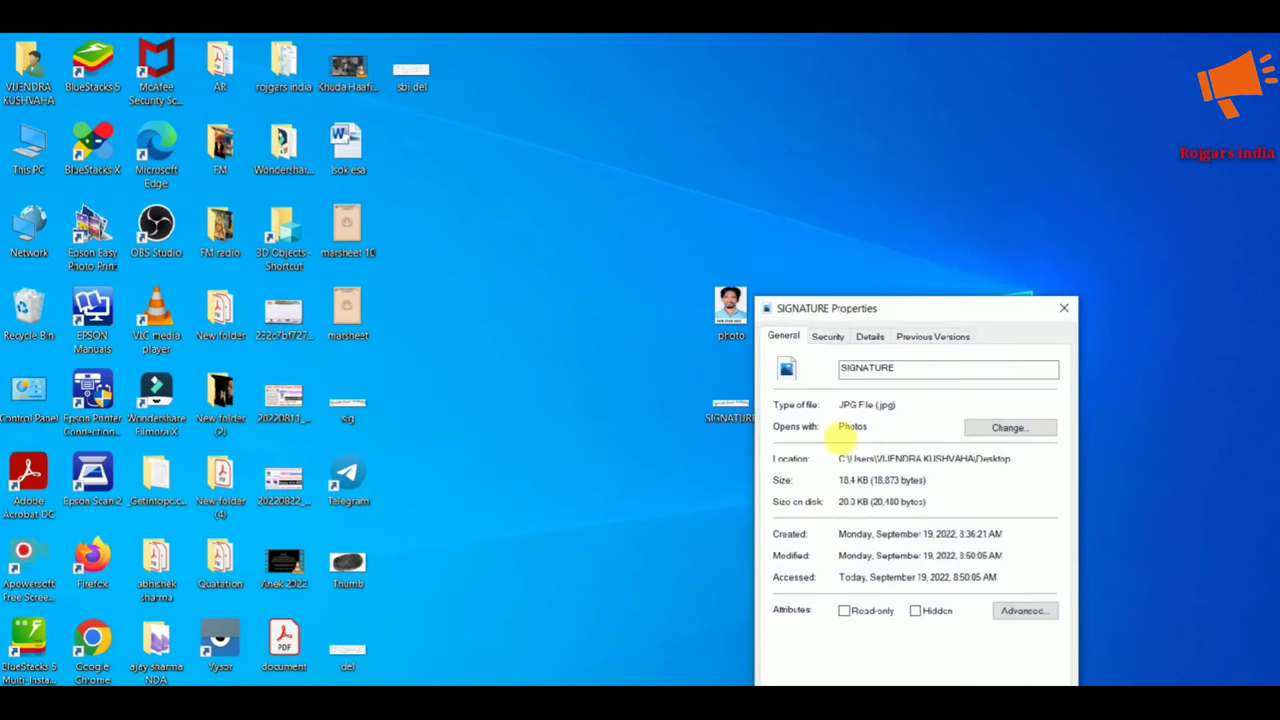
left_click_drag(942, 316, 980, 175)
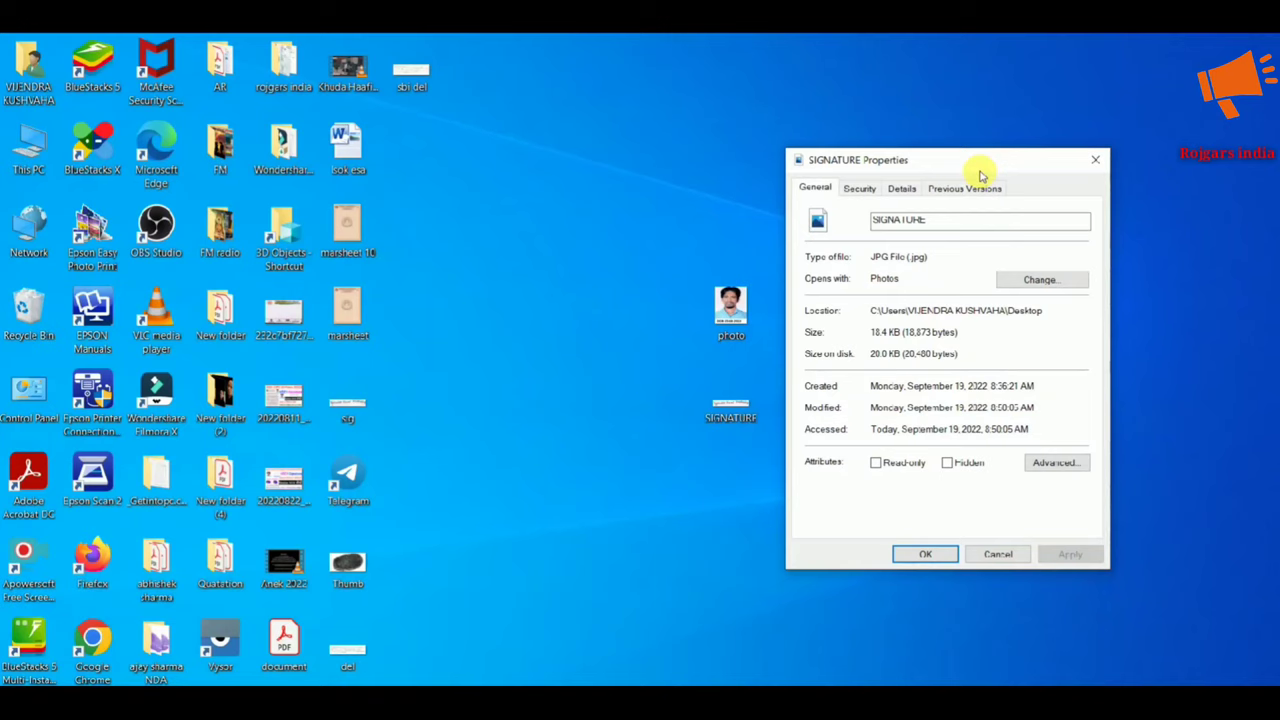
left_click(998, 554)
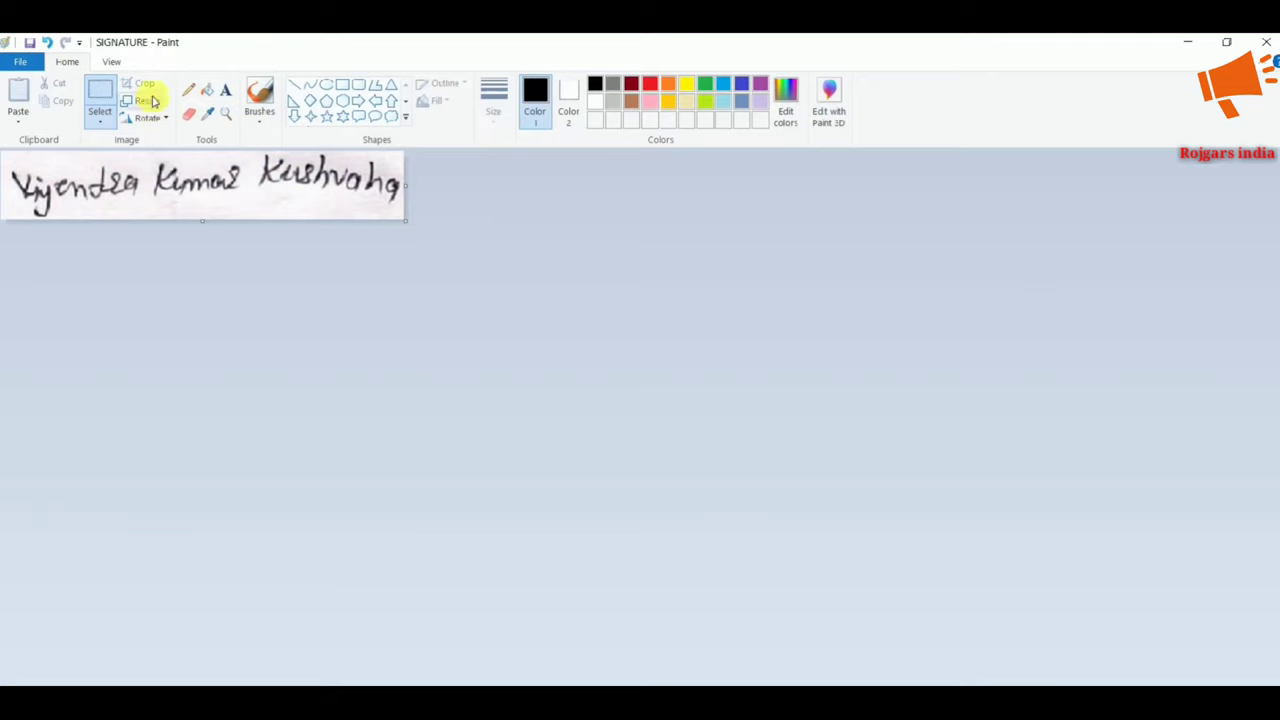
Resize the signature to 450 pixels wide with the aspect ratio maintained, and save it
left_click(147, 100)
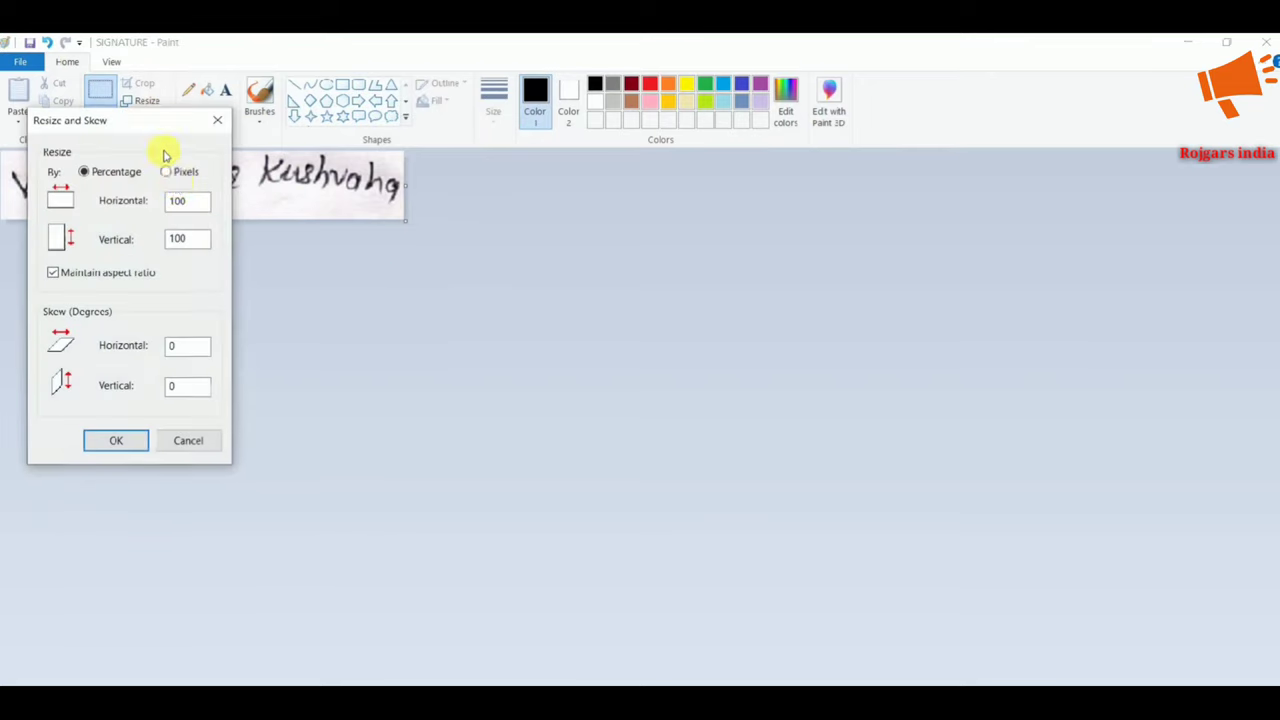
left_click(177, 177)
left_click_drag(200, 200, 171, 200)
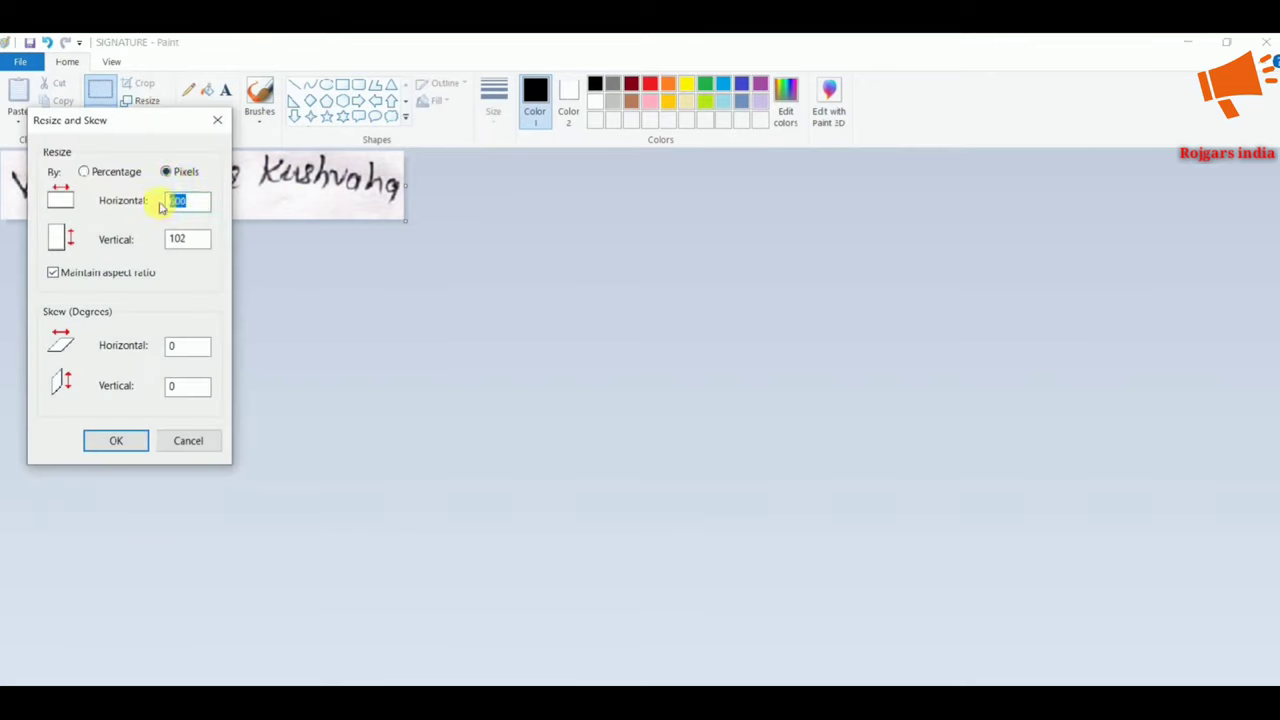
type("450")
left_click(106, 443)
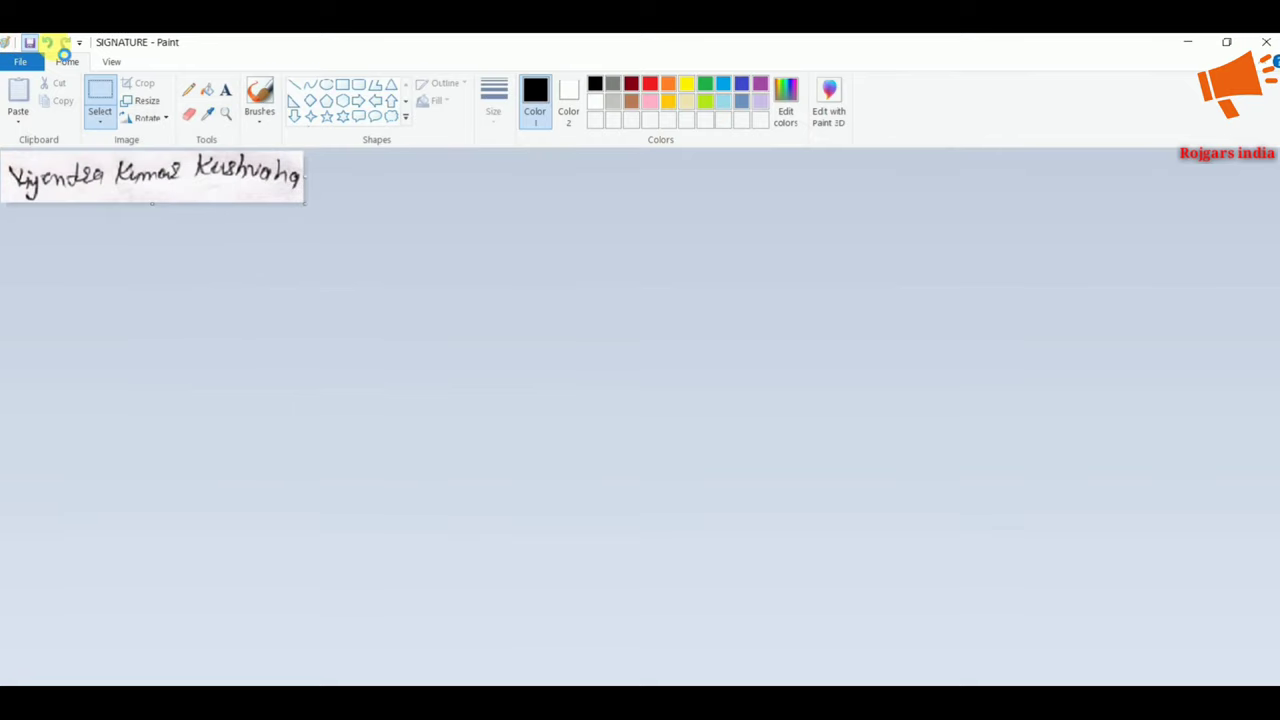
Check the file size of the 450-pixel-wide SIGNATURE image in its desktop properties
left_click(1185, 42)
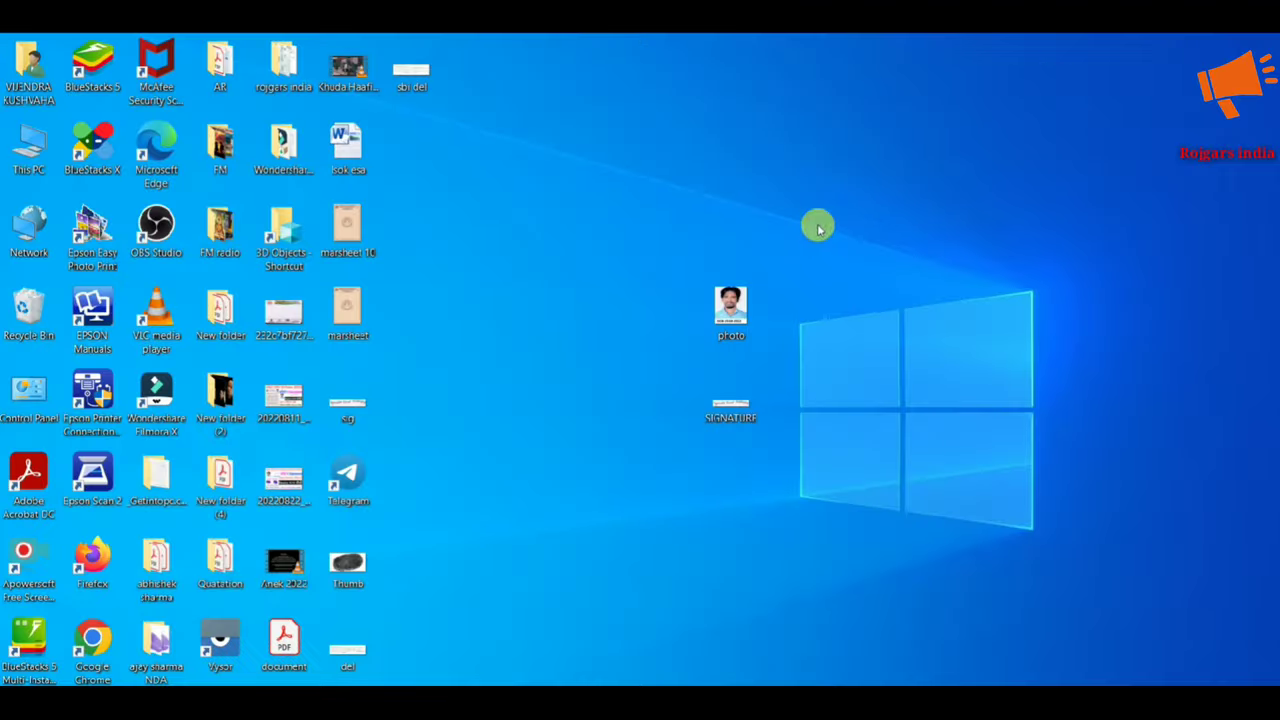
right_click(731, 414)
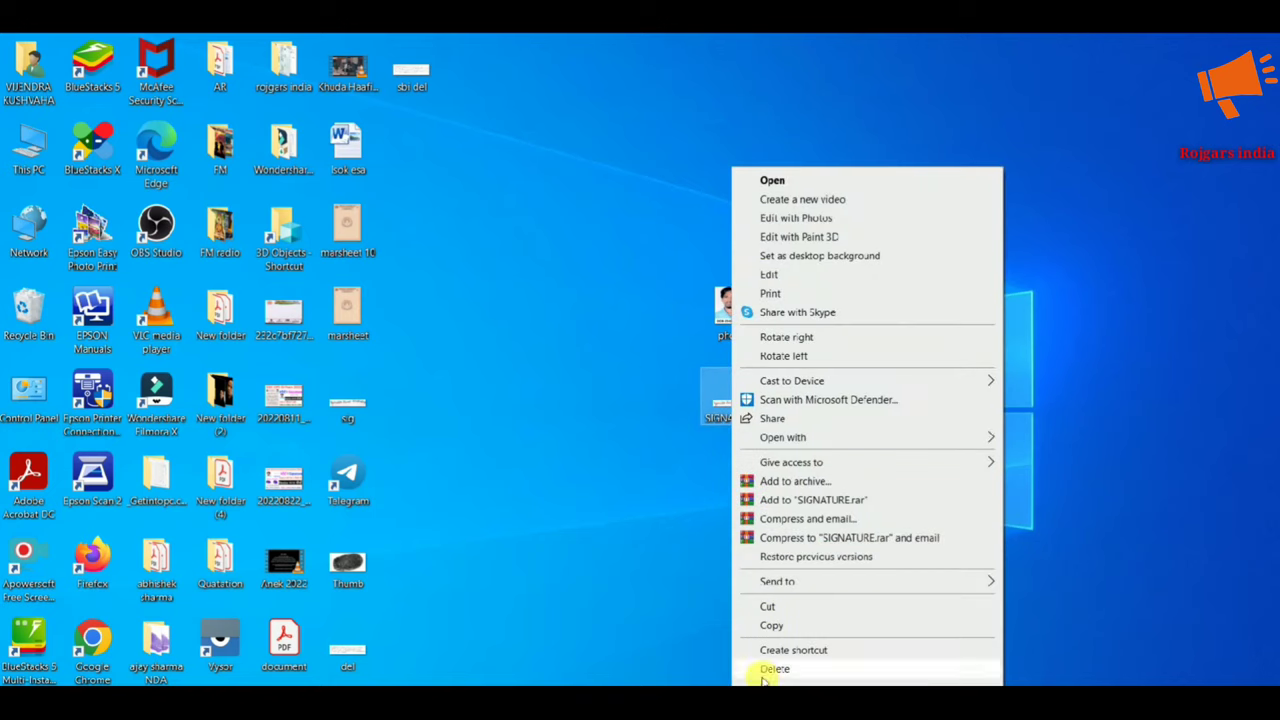
left_click(766, 678)
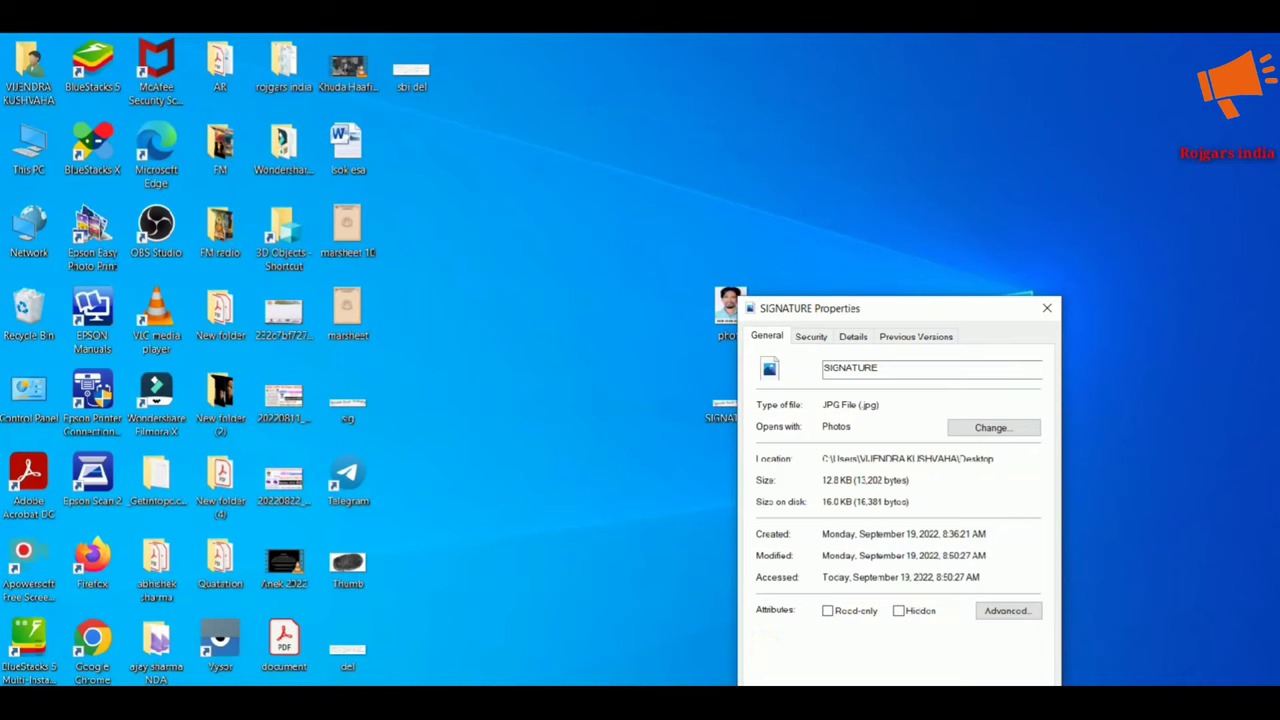
left_click(1047, 309)
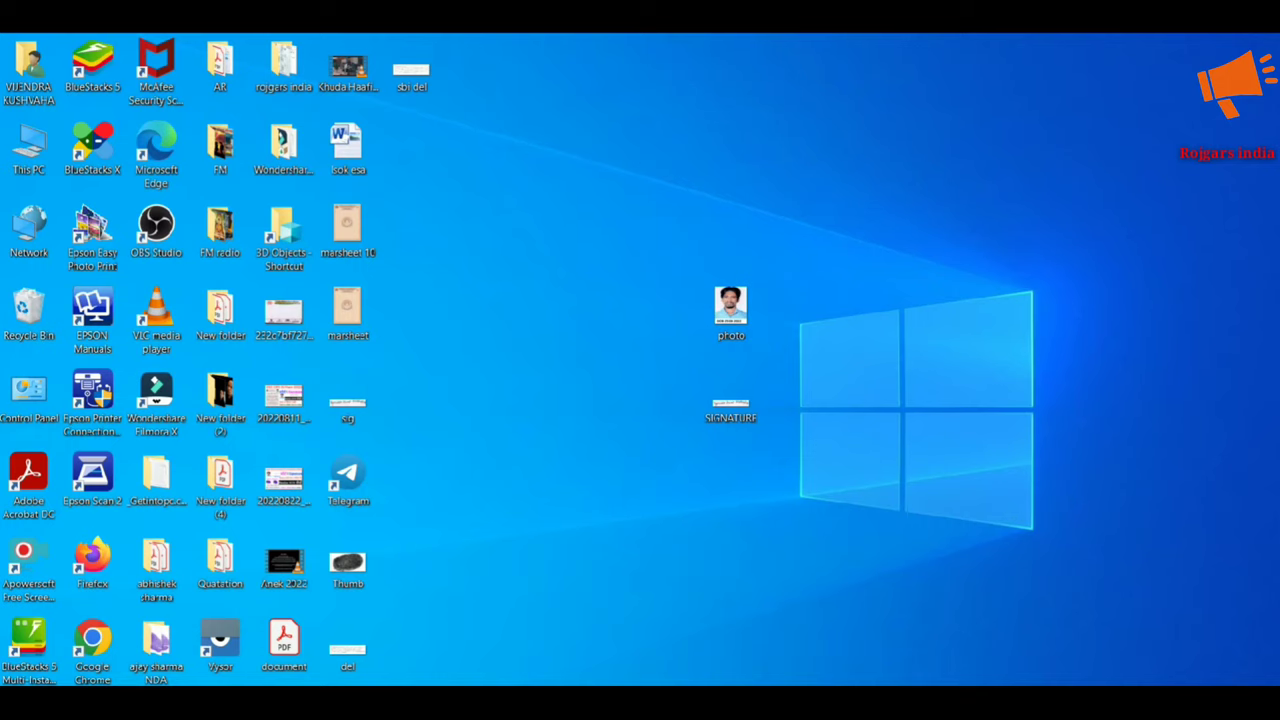
Review the photo and its date caption enlarged in Paint, and return to the desktop
left_click(592, 648)
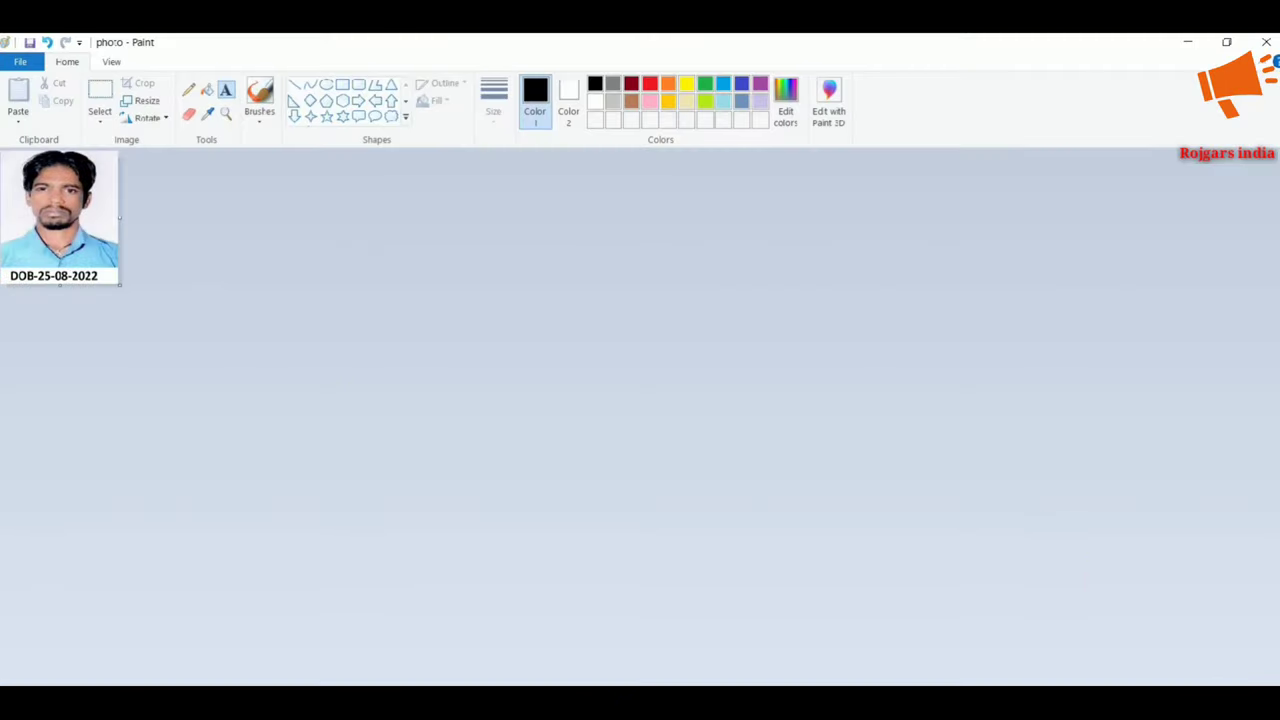
scroll(163, 380, "up", 1)
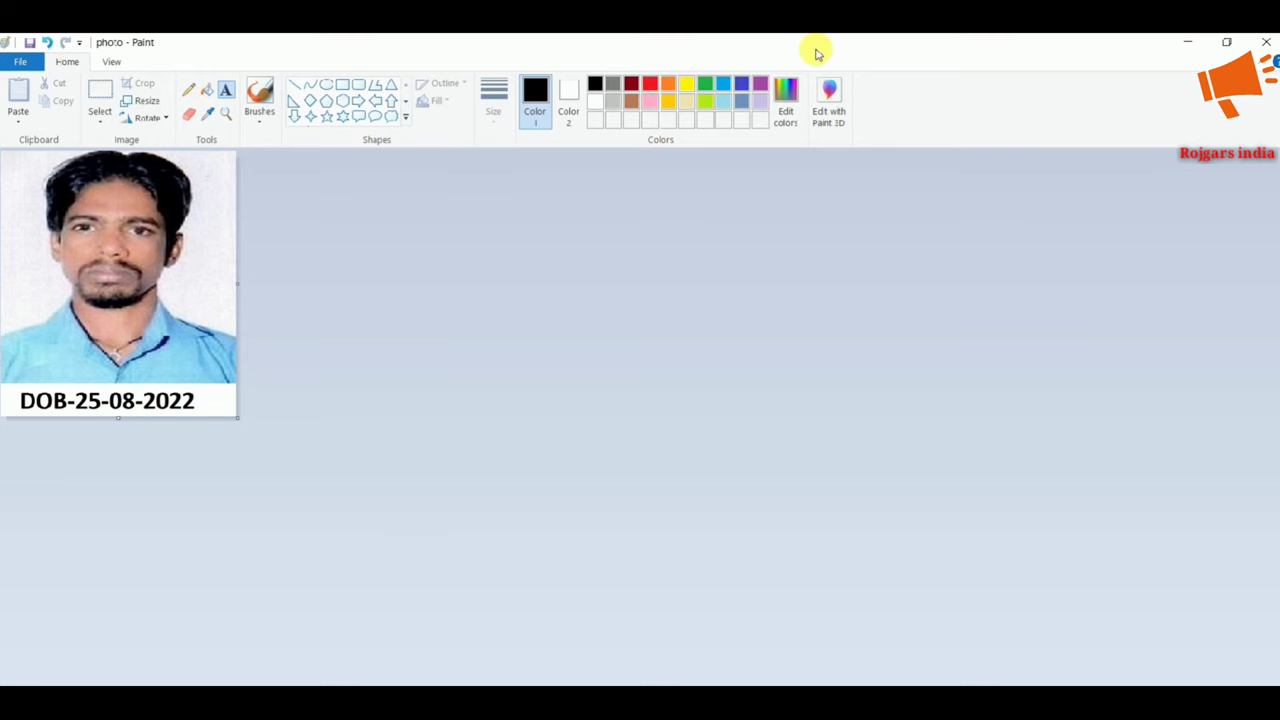
left_click(1190, 42)
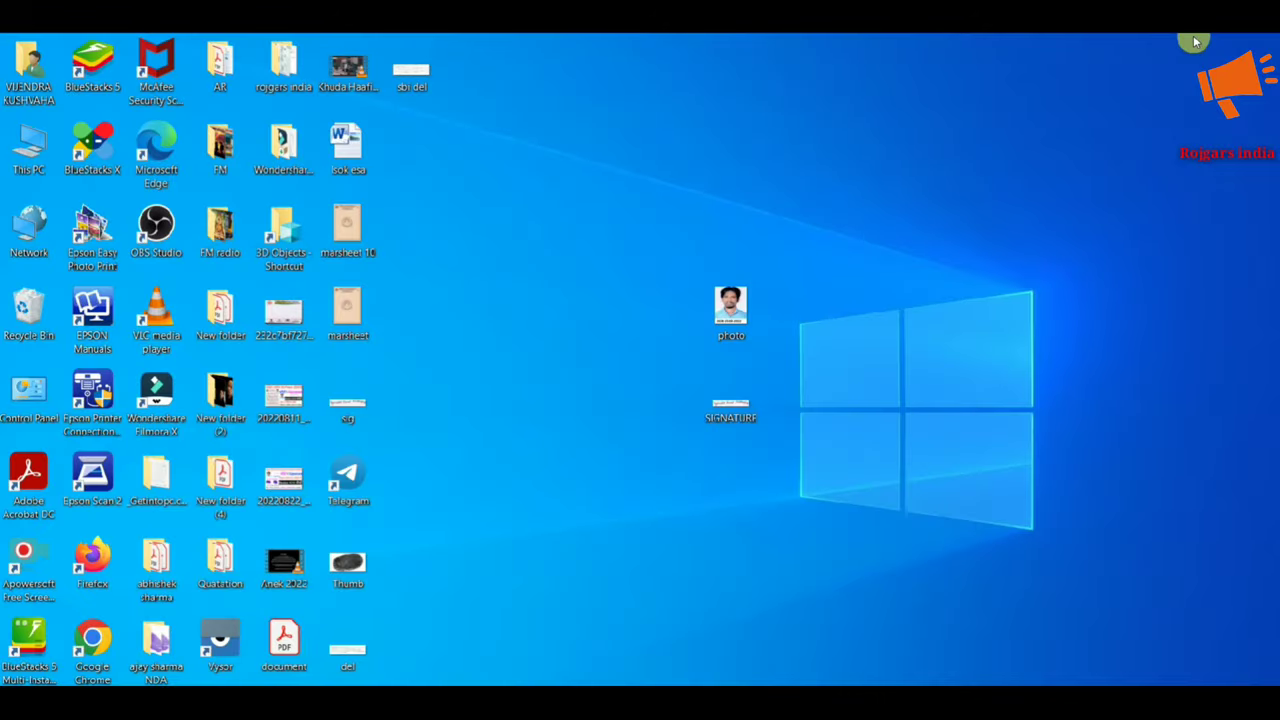